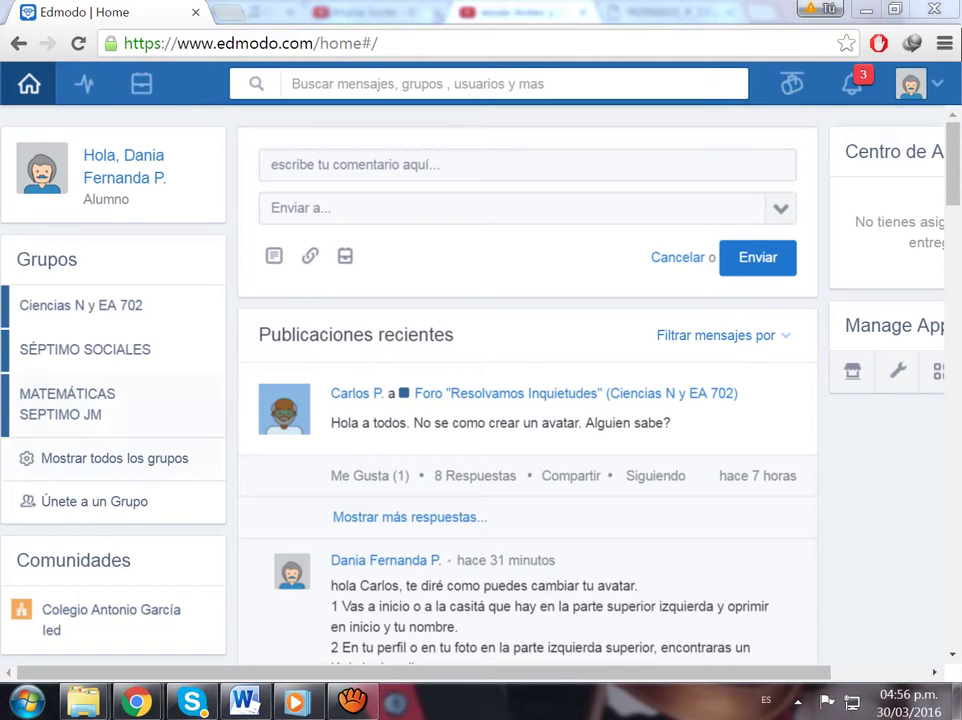
- Open the student's own profile from the home page and start changing the profile photo
click(29, 84)
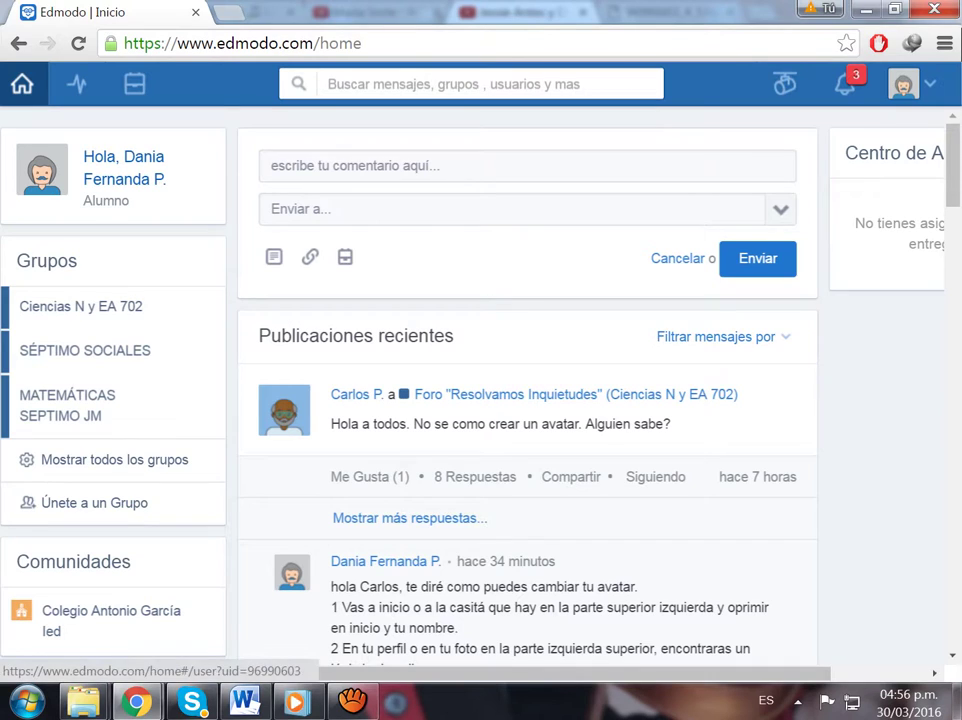
click(123, 170)
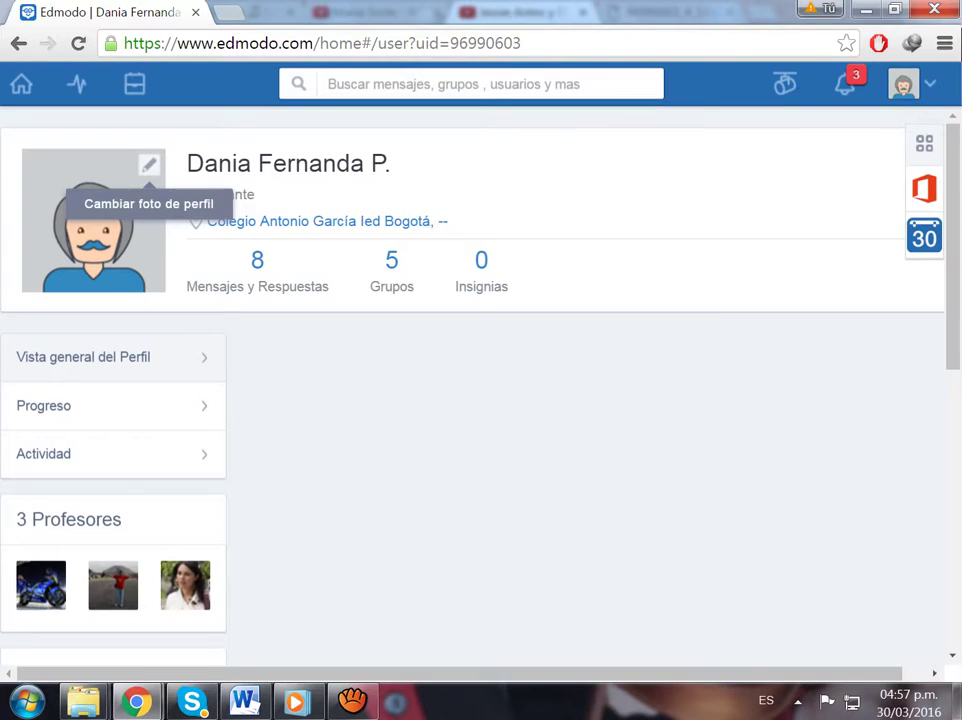
click(148, 165)
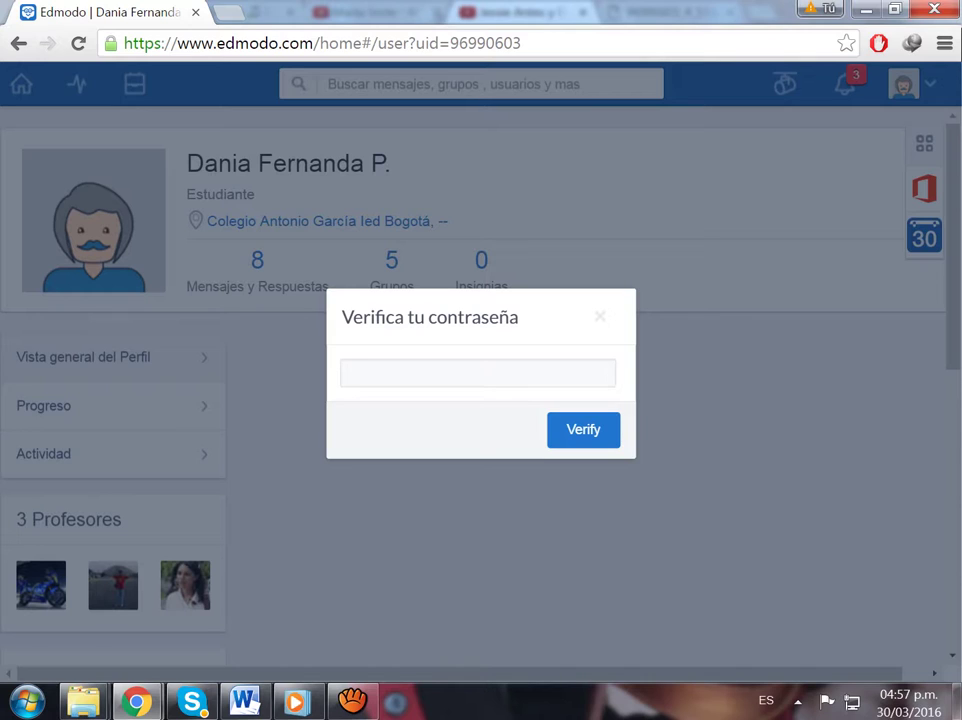
- Enter the account password to verify it and unlock the profile photo options
click(478, 373)
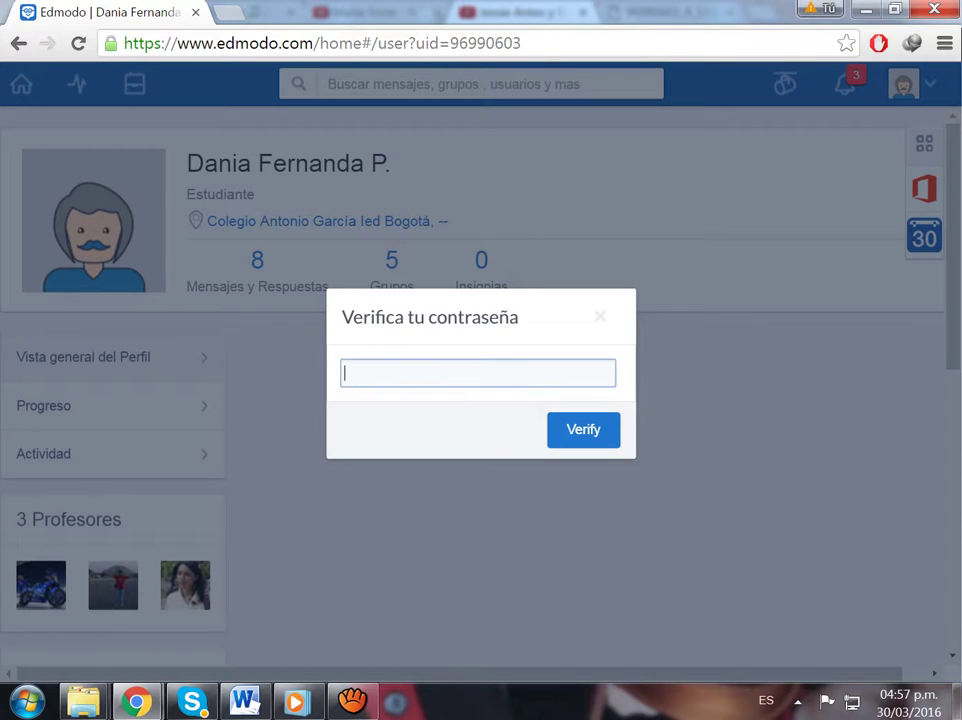
text(••••••••••••••••••••••••••)
key(Return)
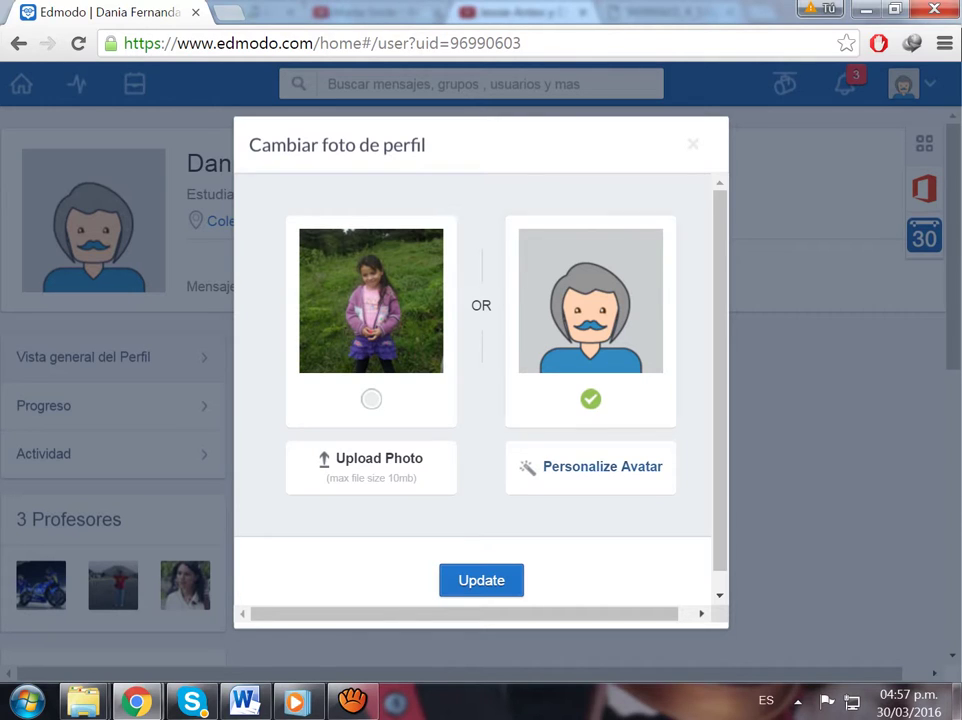
- Open the avatar personalization and, after trying the other background colors, give the avatar a green background
click(602, 466)
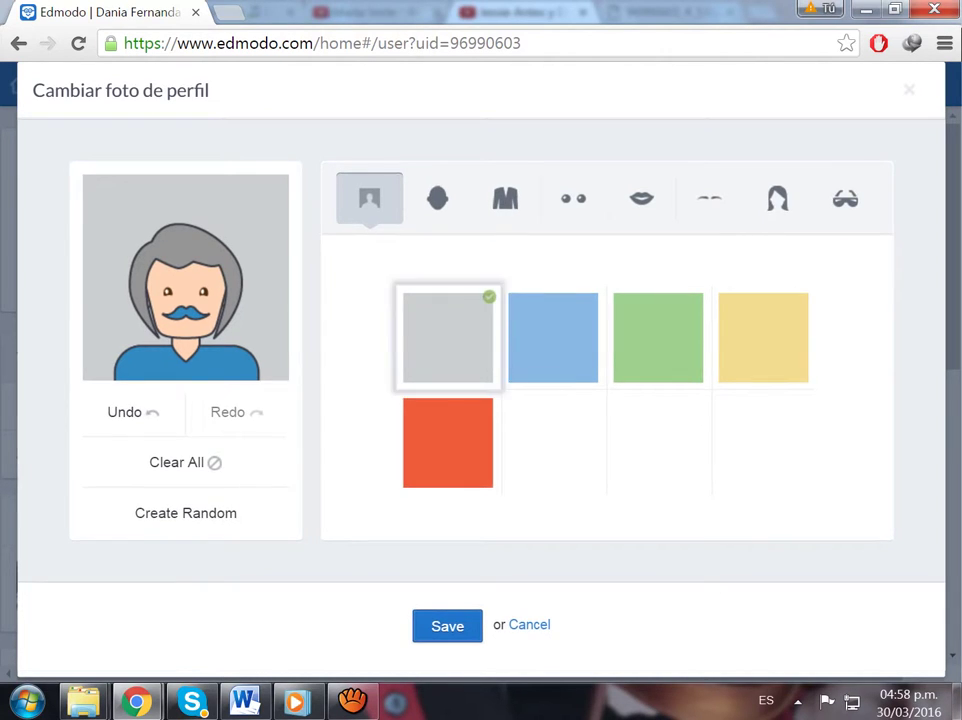
click(658, 338)
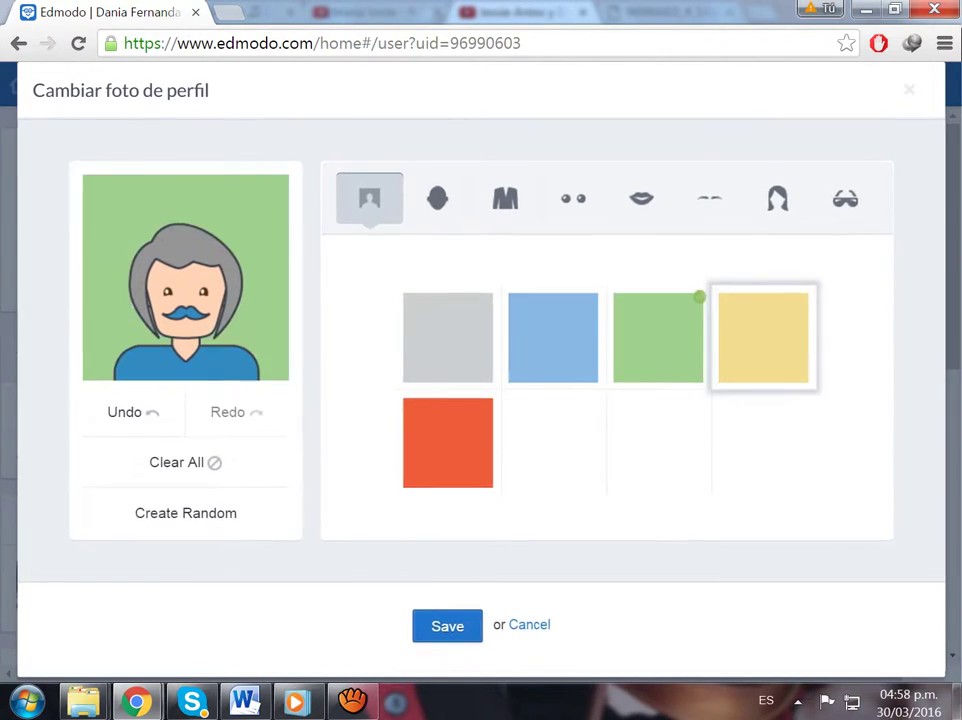
click(448, 443)
click(448, 338)
click(553, 338)
click(658, 338)
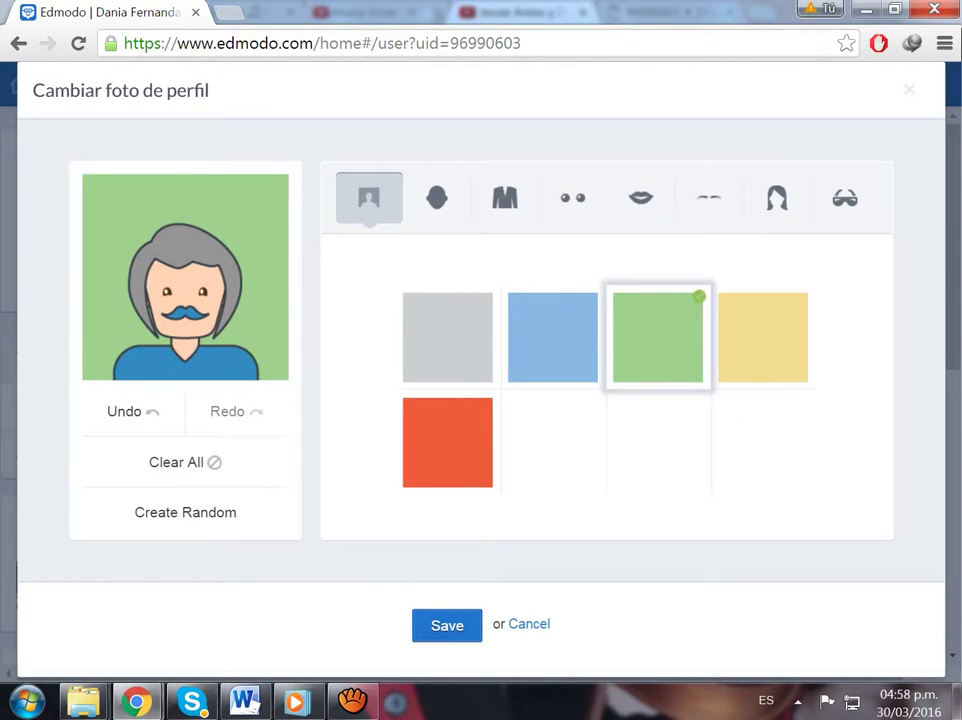
- Try the available head shapes on the avatar and choose the second one in the first row
click(437, 198)
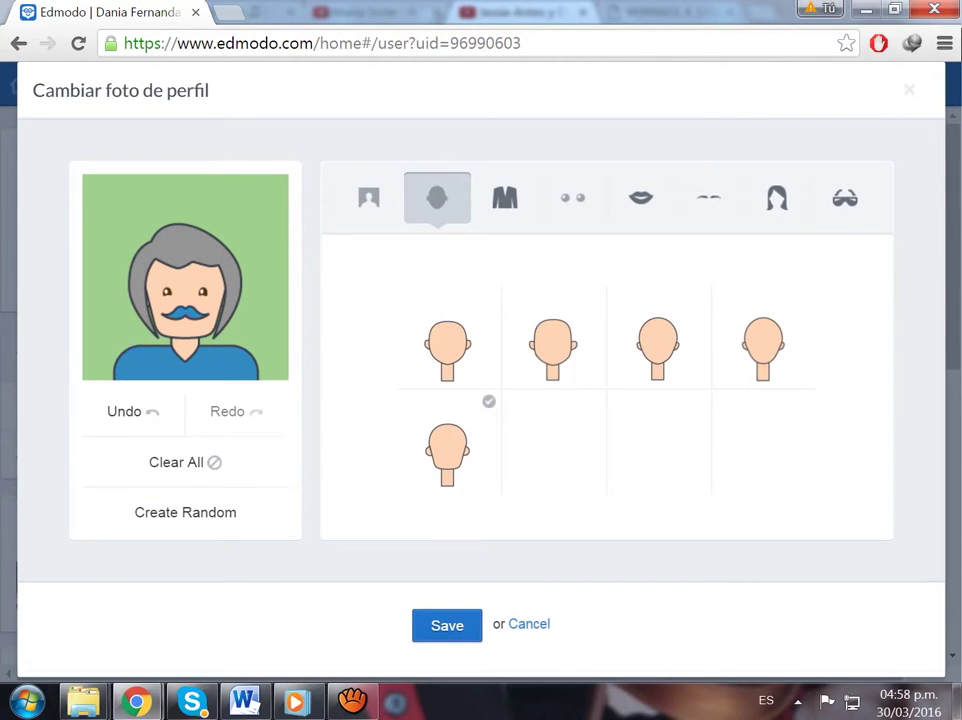
click(447, 345)
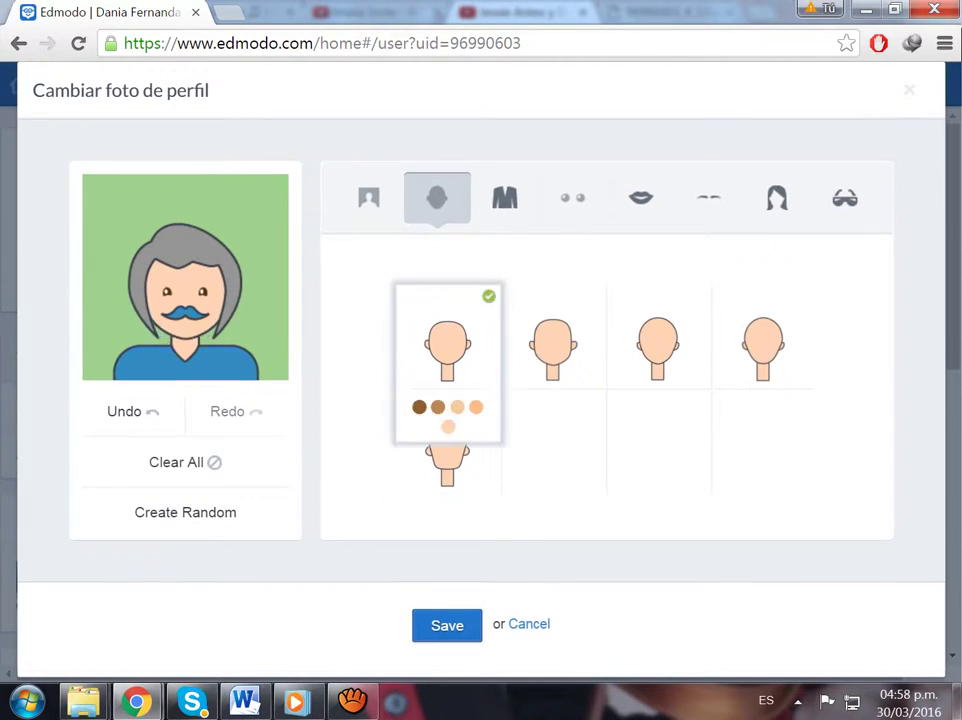
click(553, 345)
click(658, 345)
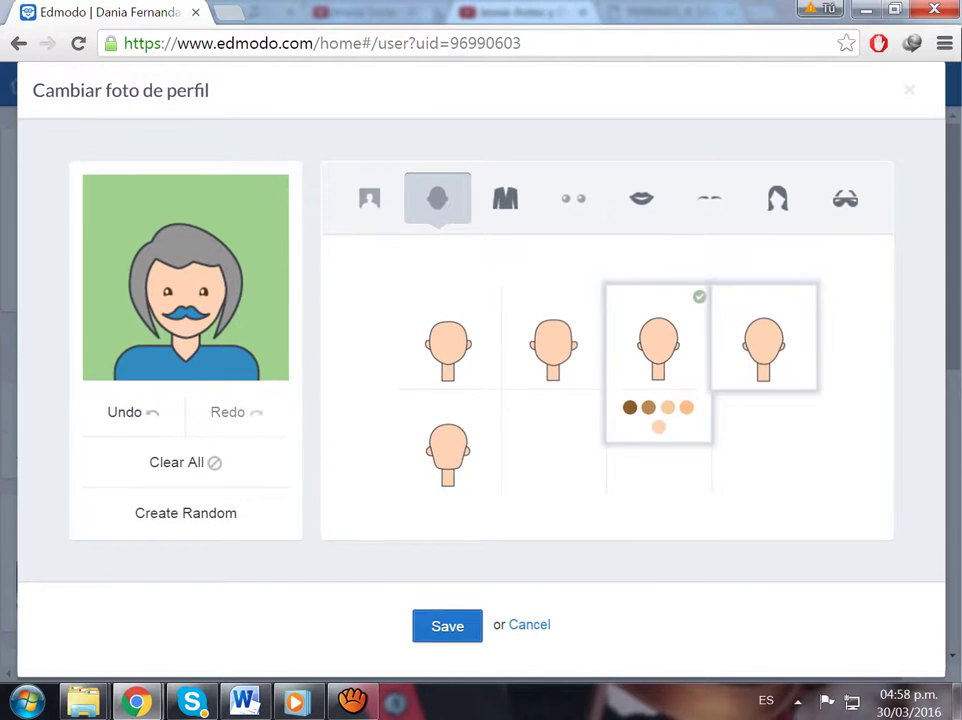
click(763, 345)
click(447, 450)
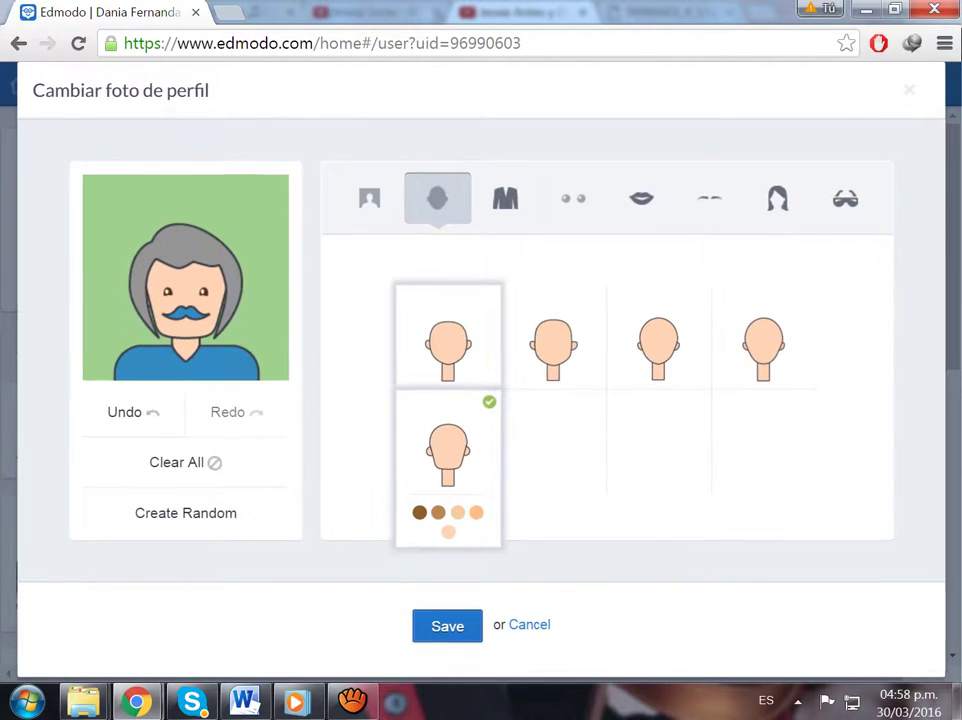
click(553, 345)
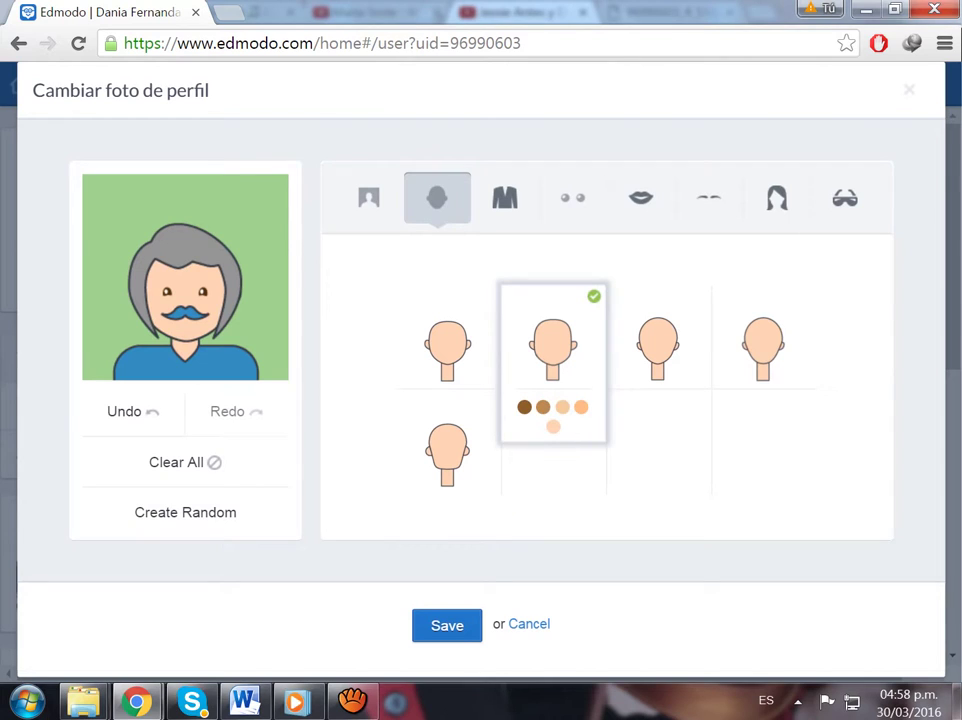
- Try the skin tones on the selected head and set the lightest peach tone
click(525, 407)
click(543, 407)
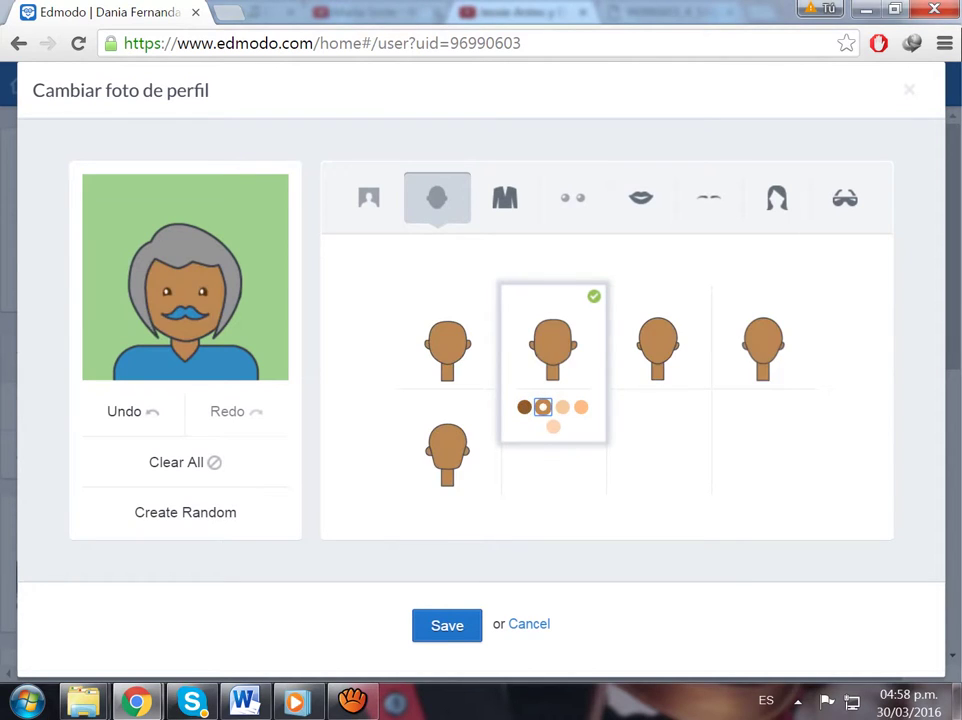
click(562, 407)
click(581, 407)
click(553, 427)
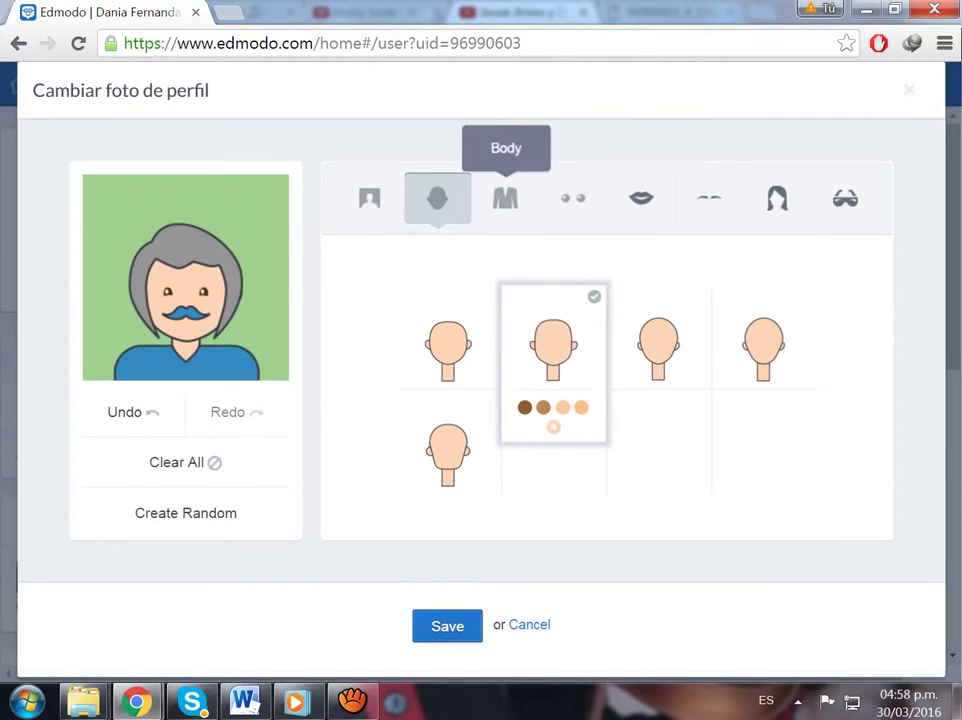
- Try the avatar's clothing styles and choose the round-neck shirt
click(505, 197)
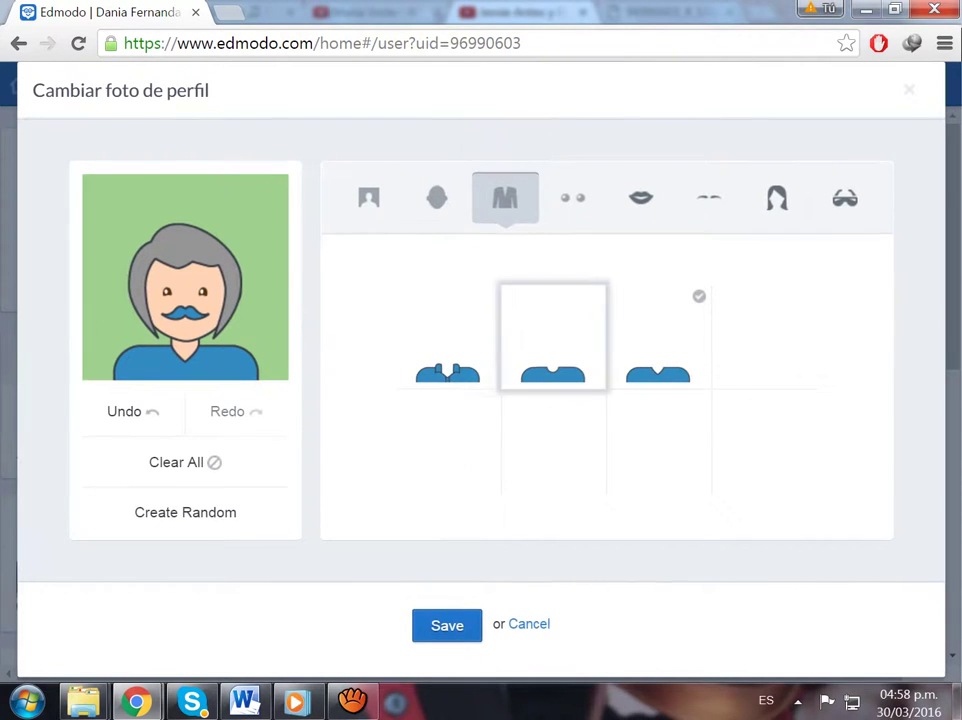
click(448, 340)
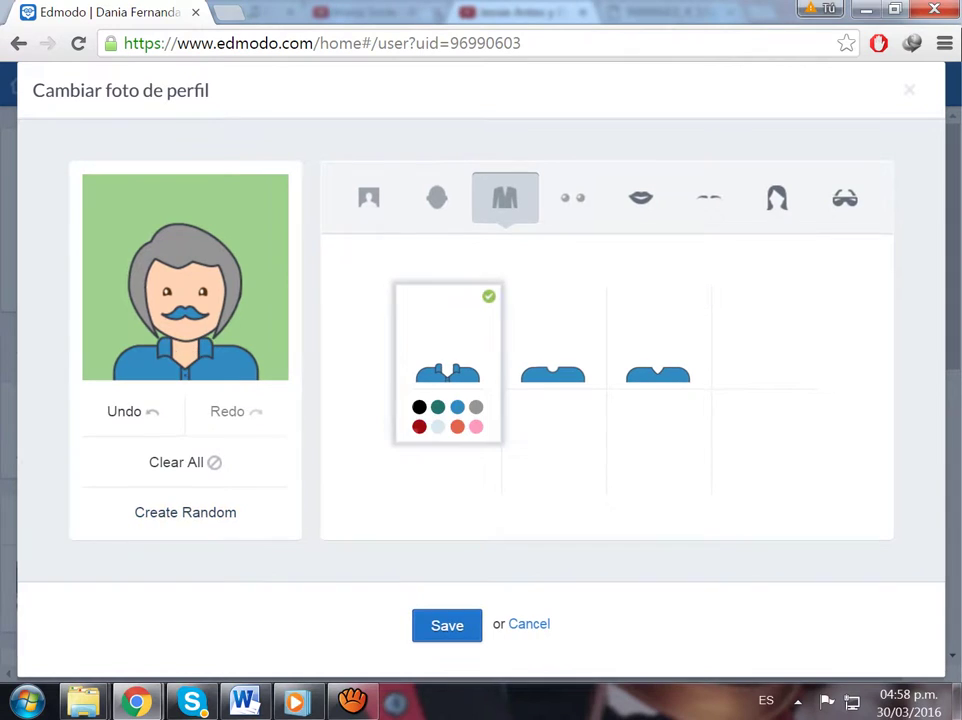
click(658, 342)
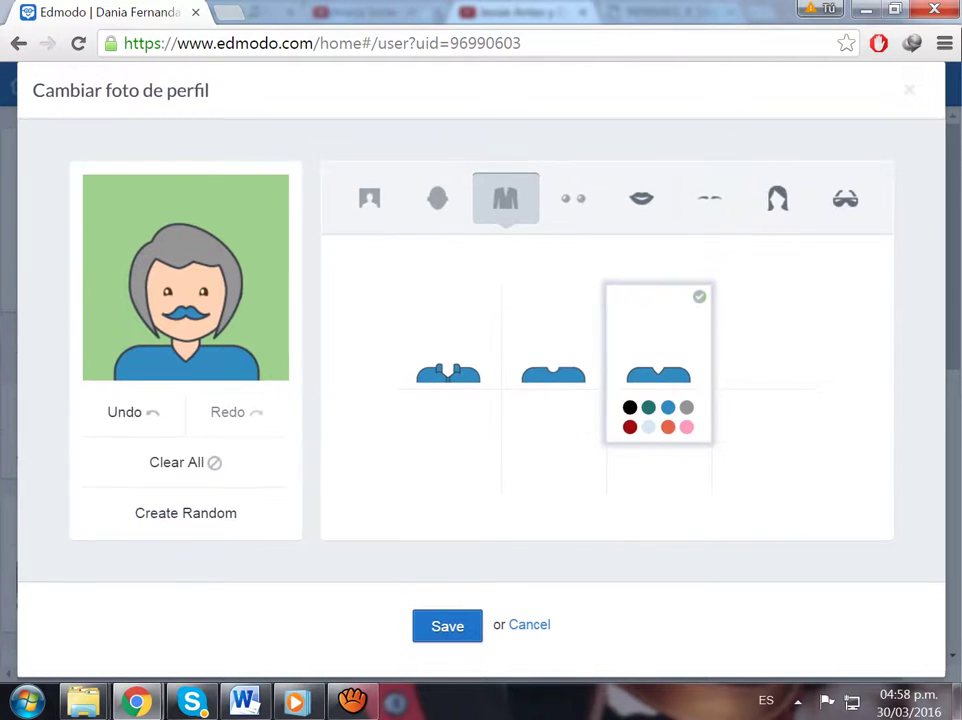
click(553, 342)
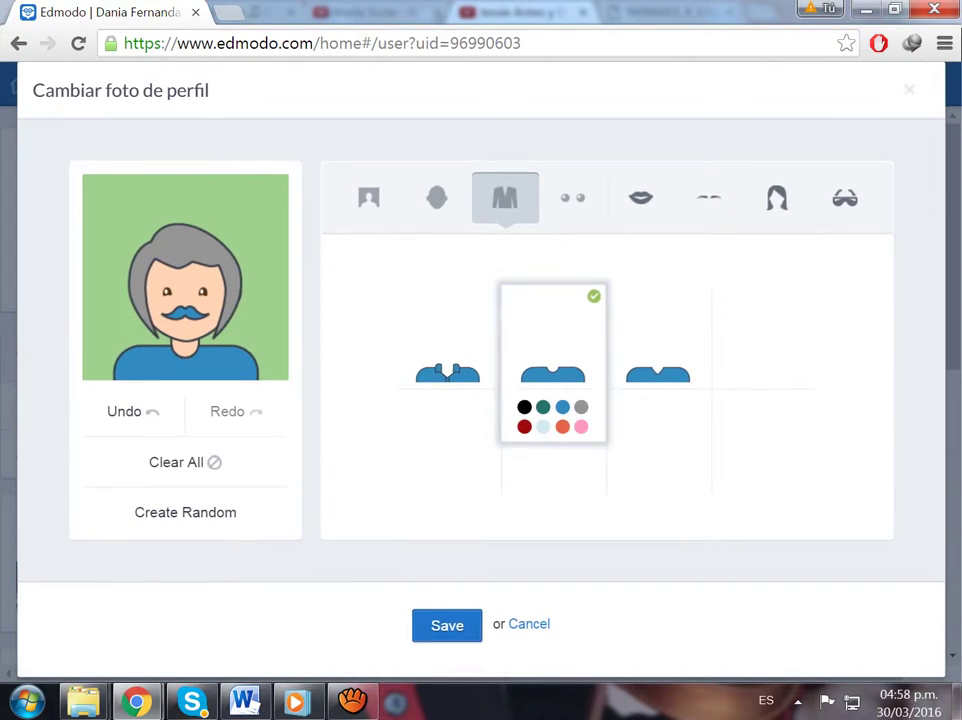
- Try the different colors on the round-neck shirt and set it to pale blue
click(563, 427)
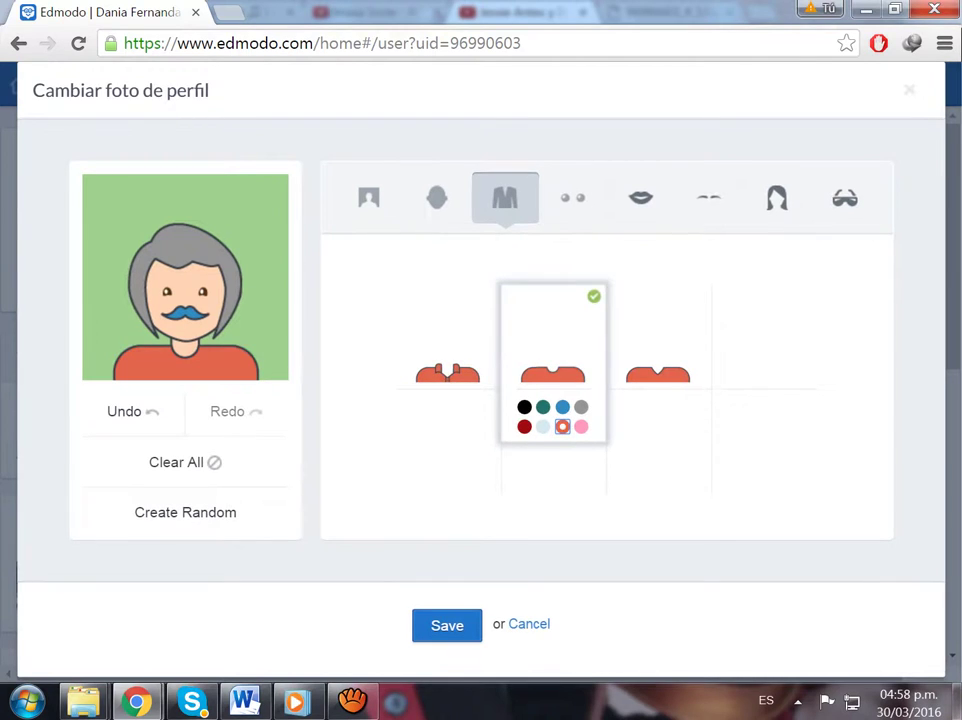
click(524, 407)
click(543, 407)
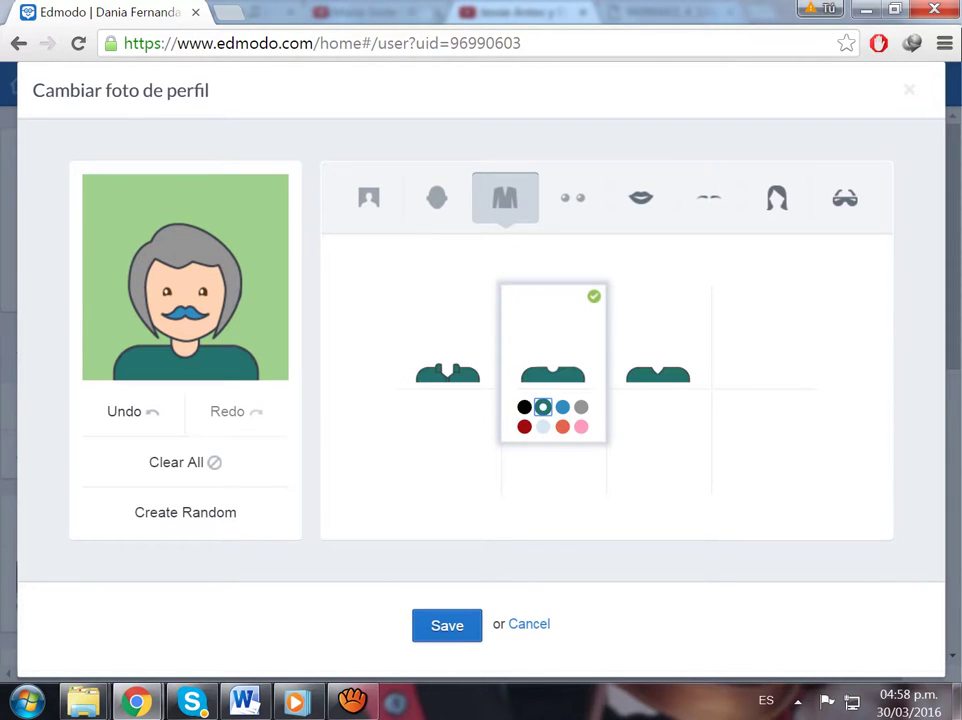
click(562, 407)
click(581, 407)
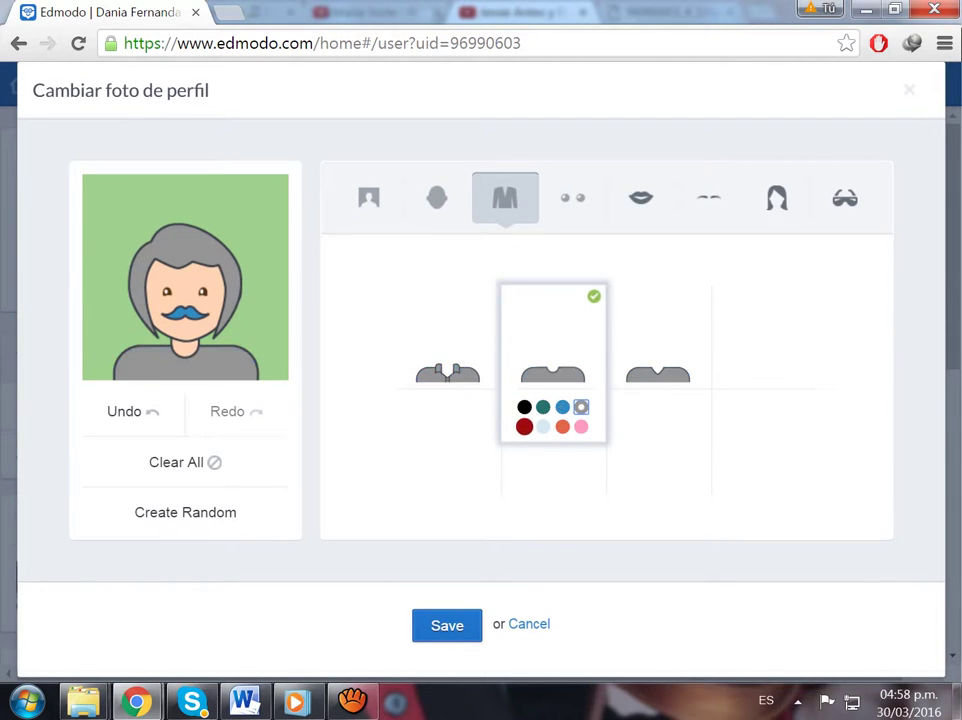
click(524, 427)
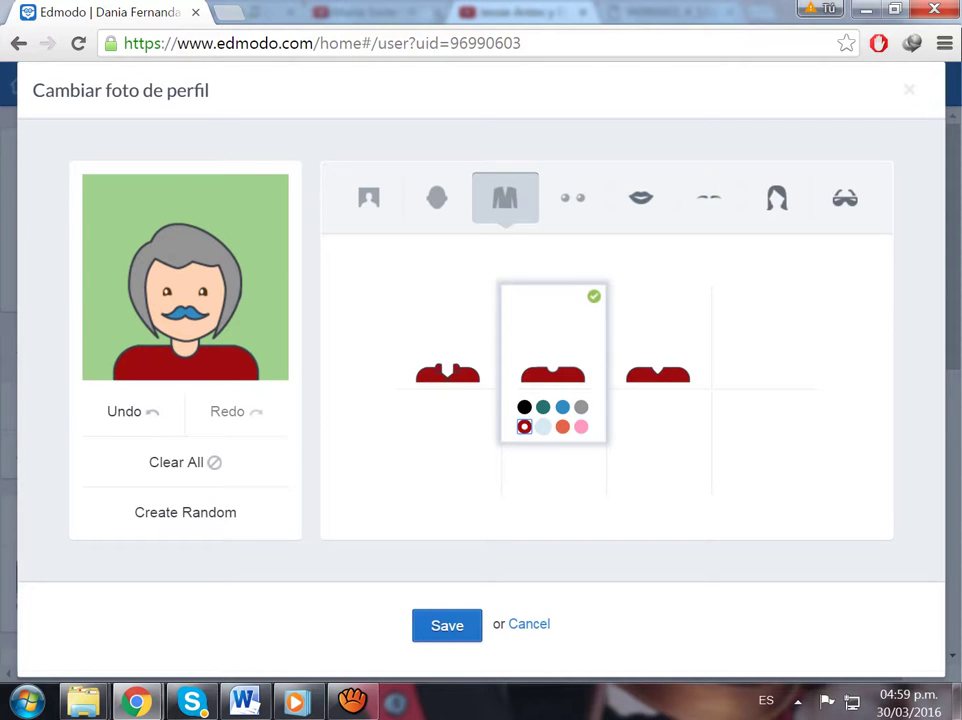
click(543, 427)
click(562, 427)
click(581, 427)
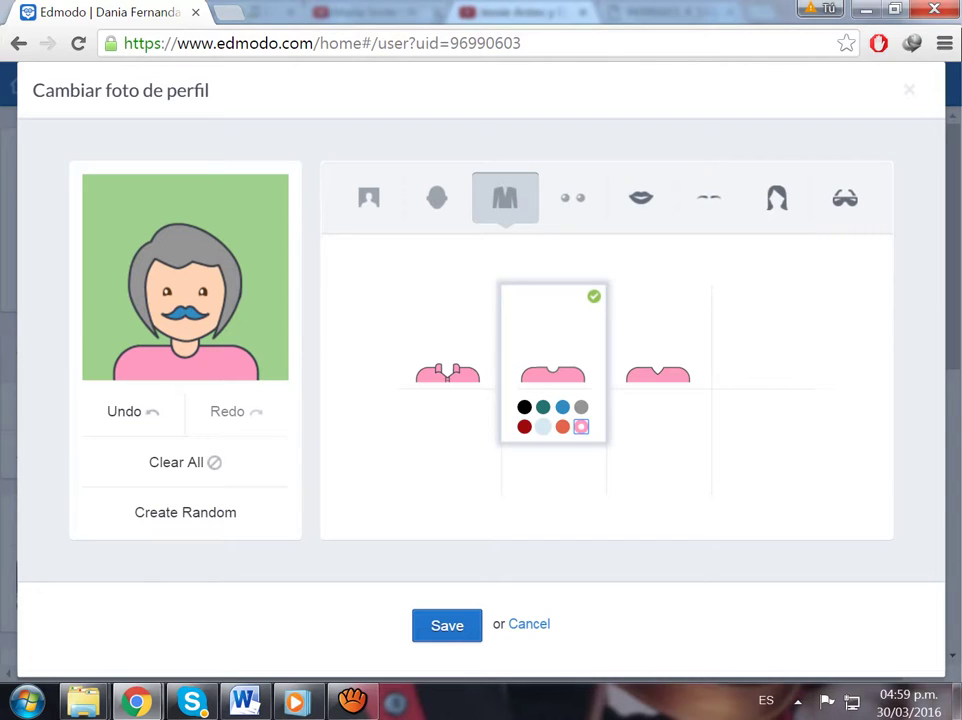
click(543, 427)
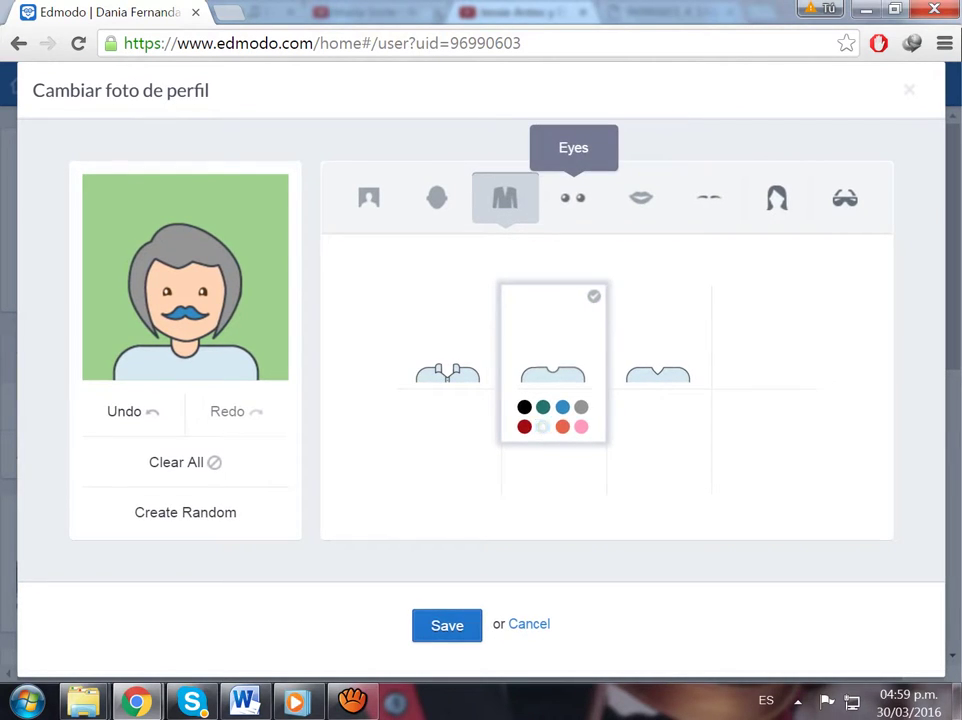
- Compare the four eye styles on the avatar and choose the third, larger pair
click(573, 198)
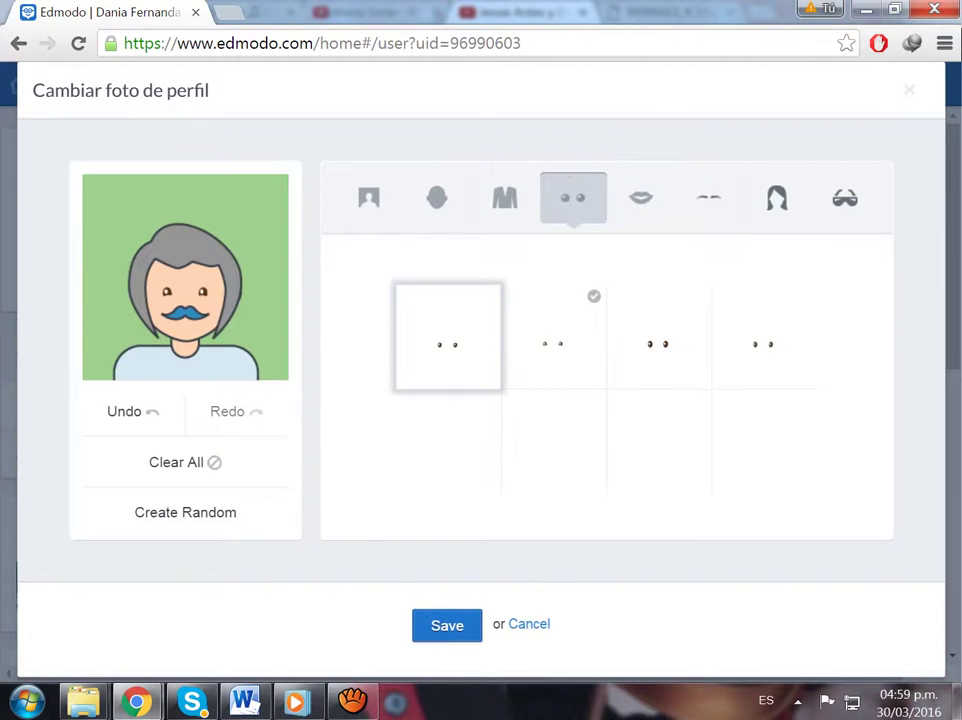
click(447, 337)
click(553, 337)
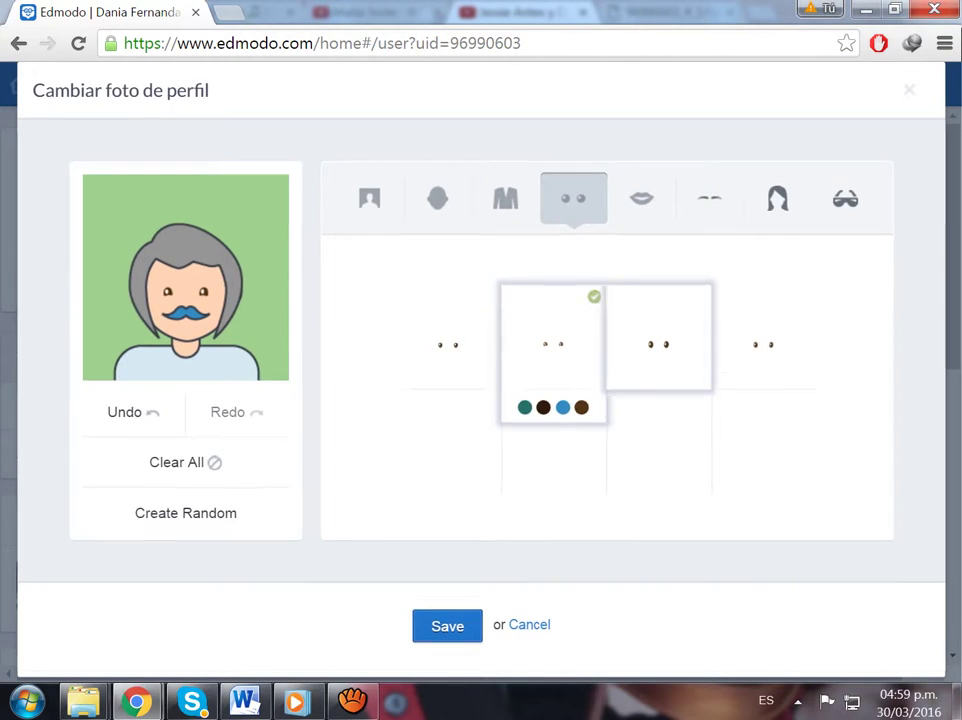
click(658, 340)
click(764, 339)
click(658, 339)
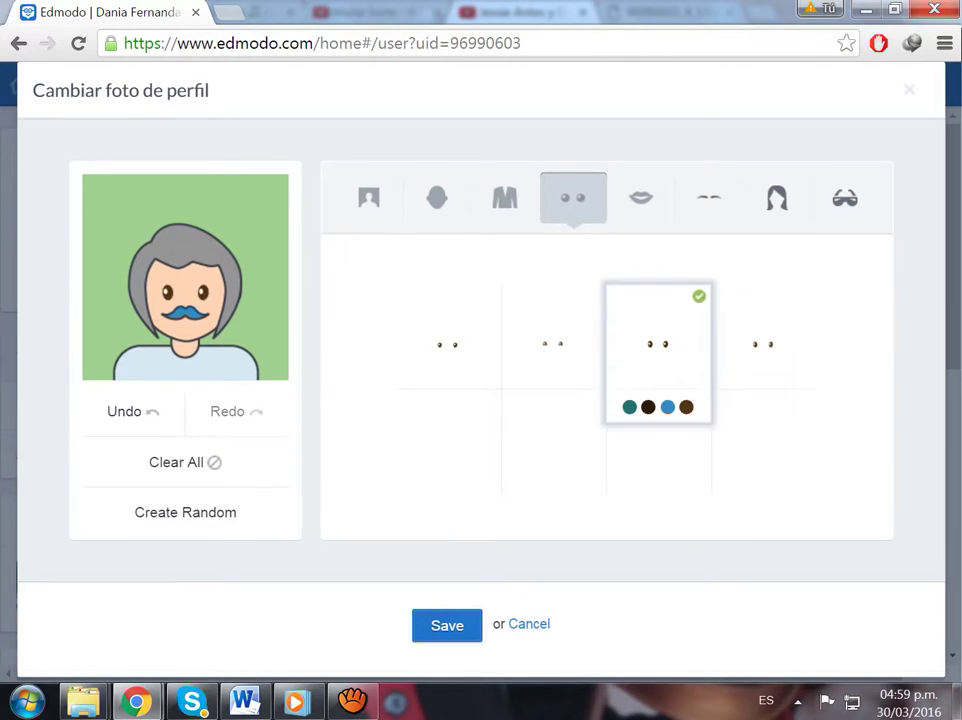
click(553, 339)
click(447, 339)
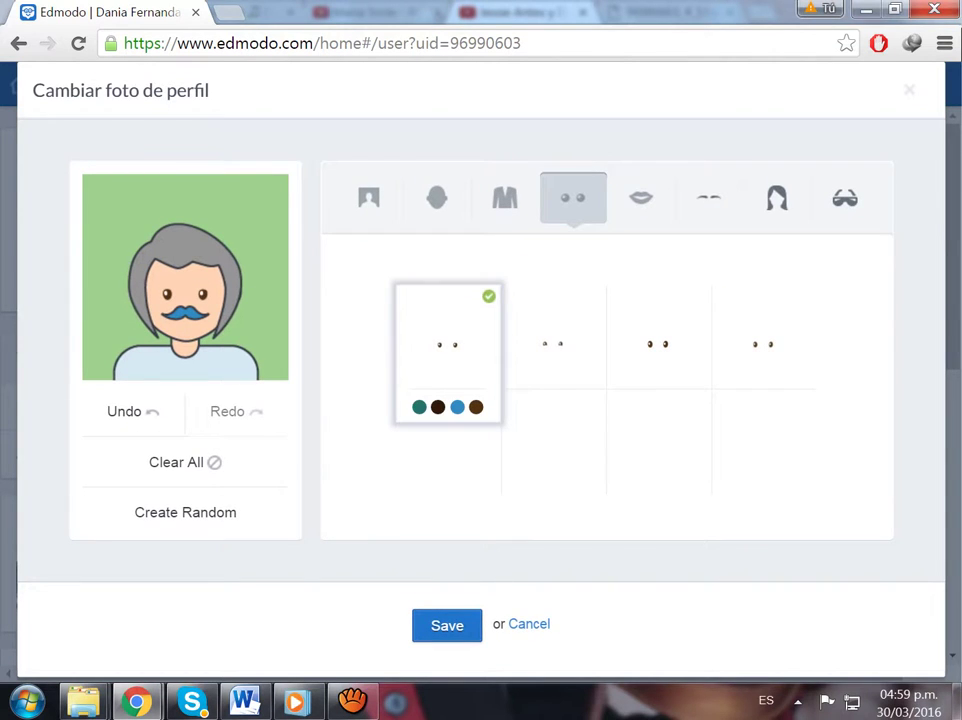
click(553, 339)
click(658, 339)
click(764, 339)
click(658, 339)
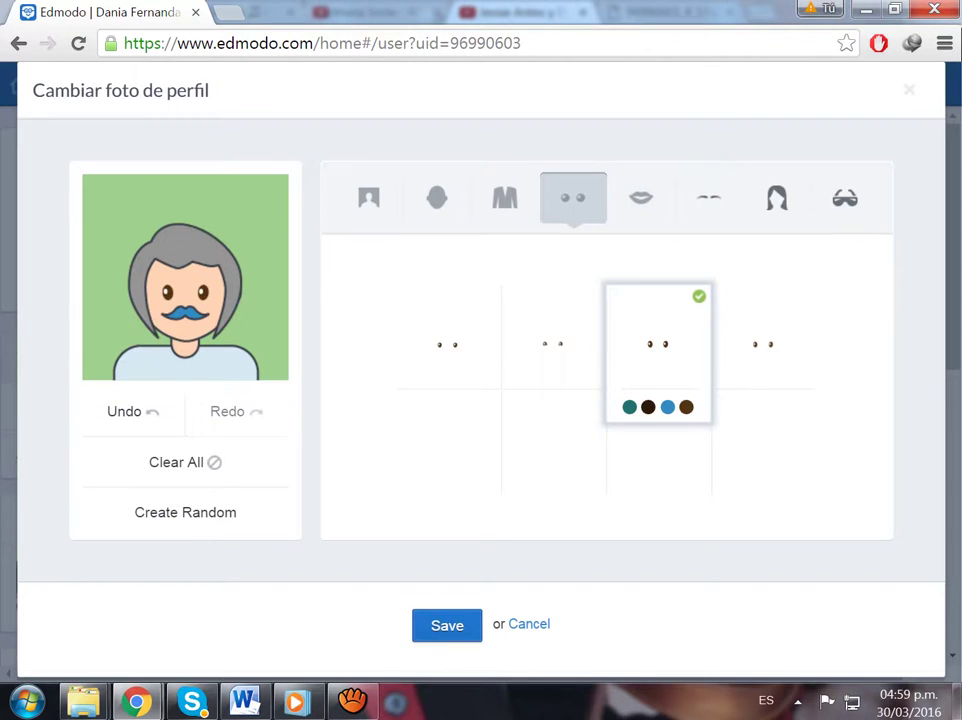
- Set the color of the selected eyes to the darkest brown
click(658, 344)
click(658, 344)
click(648, 407)
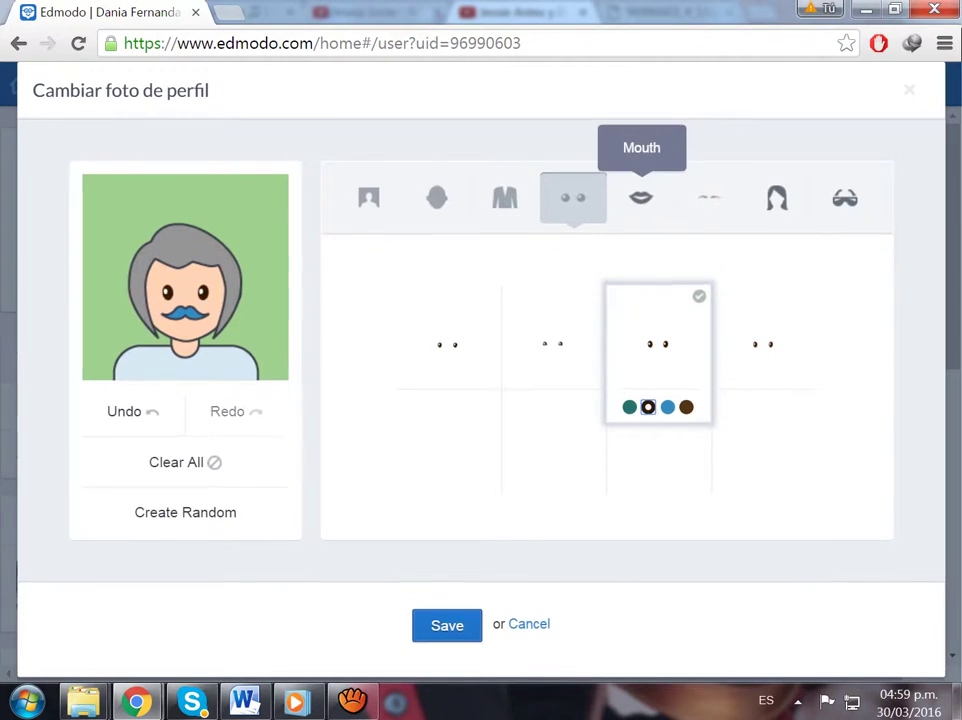
- Try the avatar's beard, mustache and open-smile mouth styles, and choose the closed smile in bright red
click(641, 197)
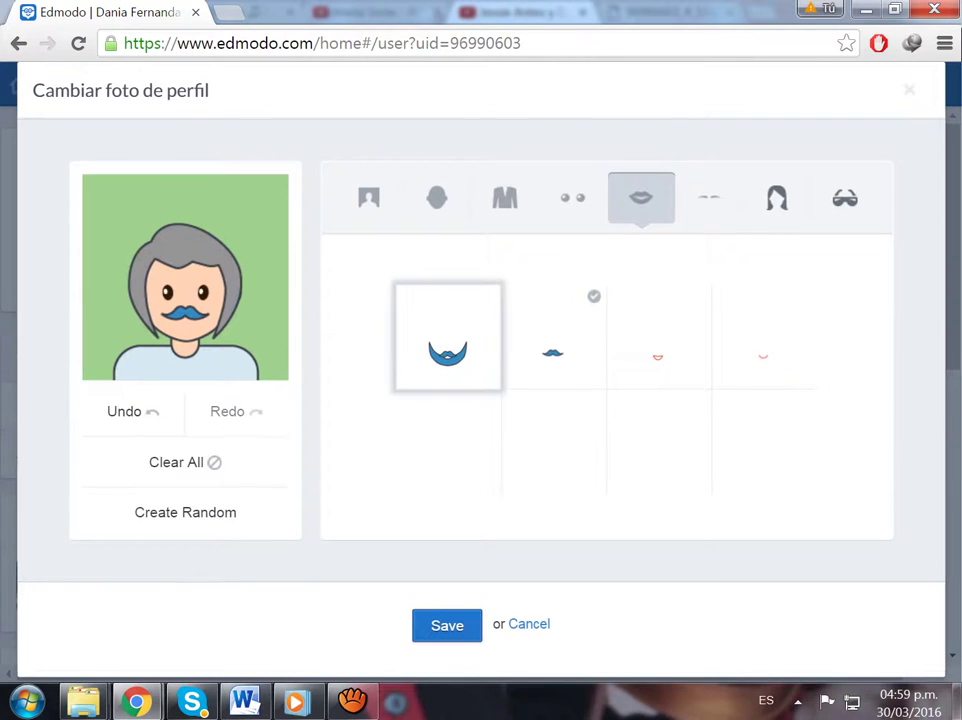
click(447, 352)
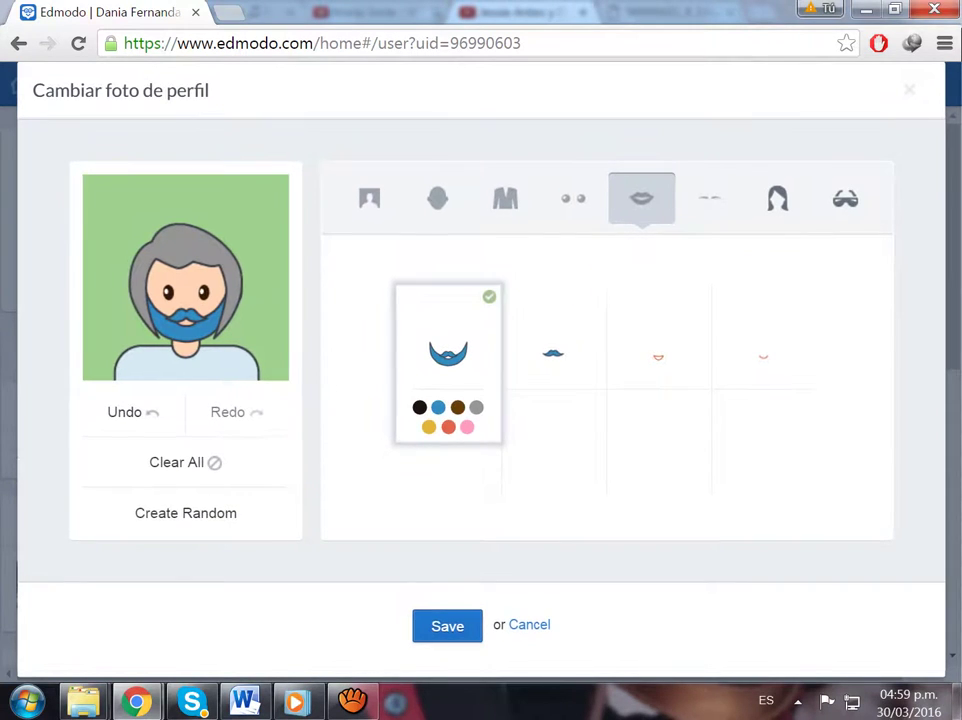
click(466, 426)
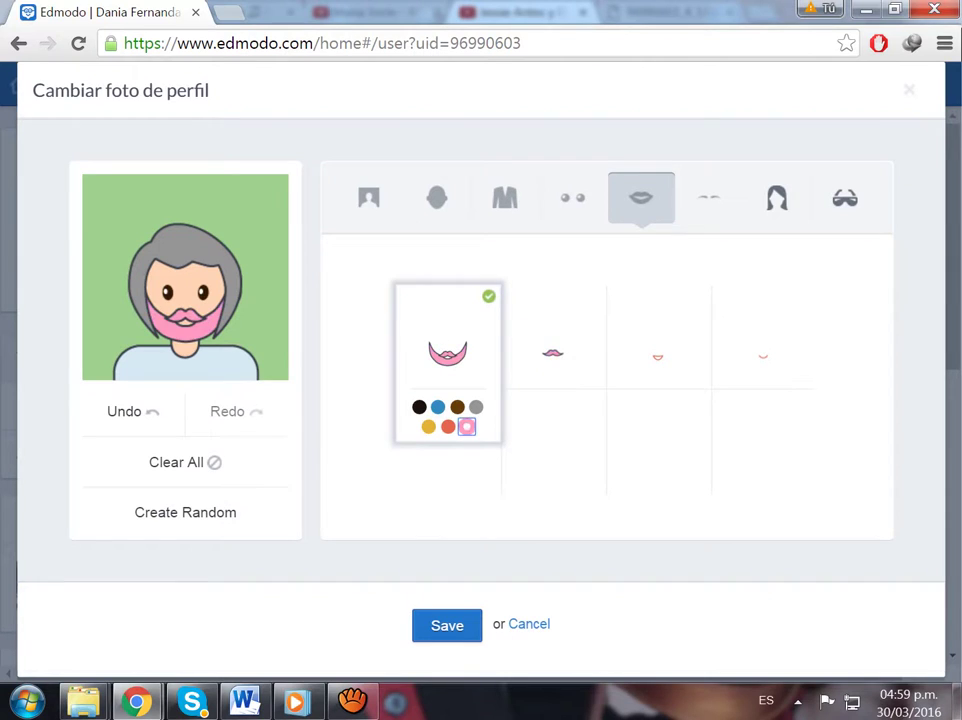
click(447, 426)
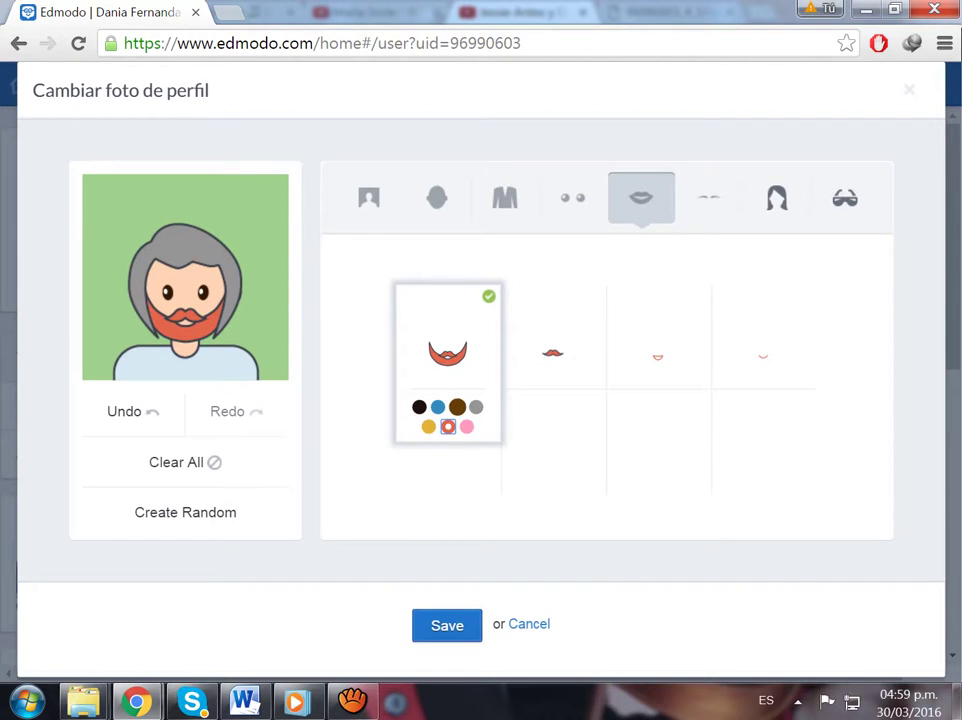
click(553, 340)
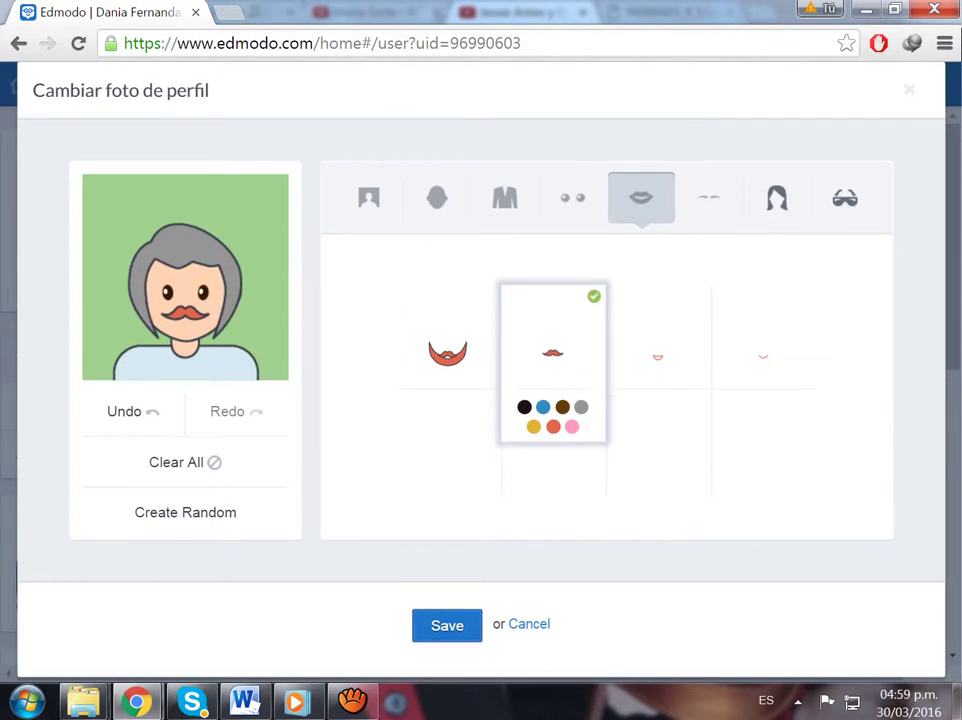
click(658, 345)
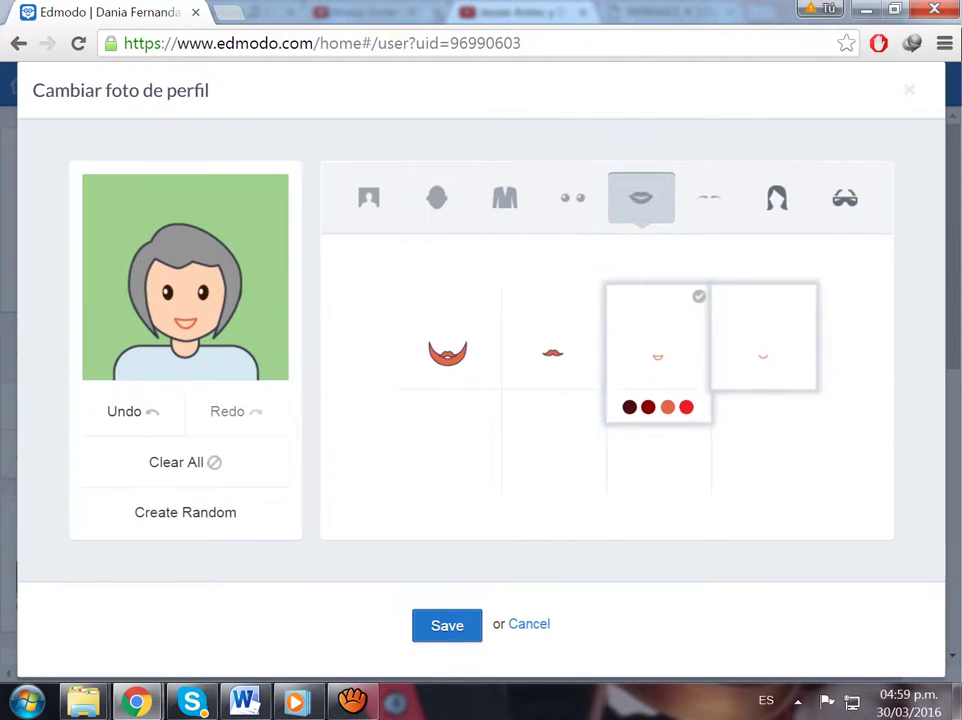
click(763, 345)
click(791, 407)
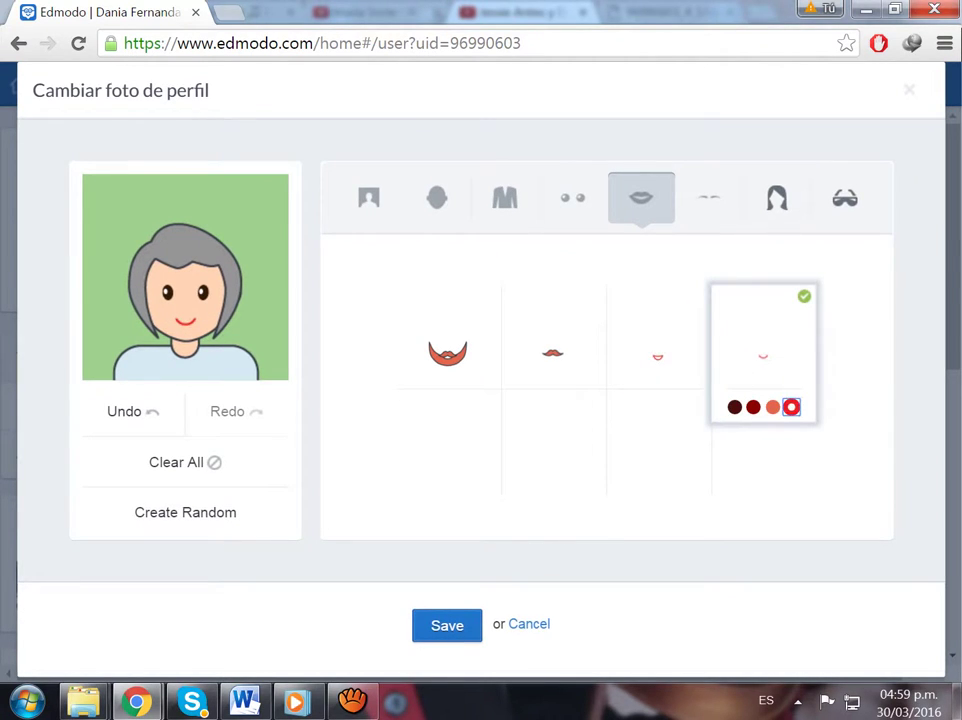
- Compare the avatar's eyebrow styles, including no eyebrows, and choose the third, thin pair
click(709, 198)
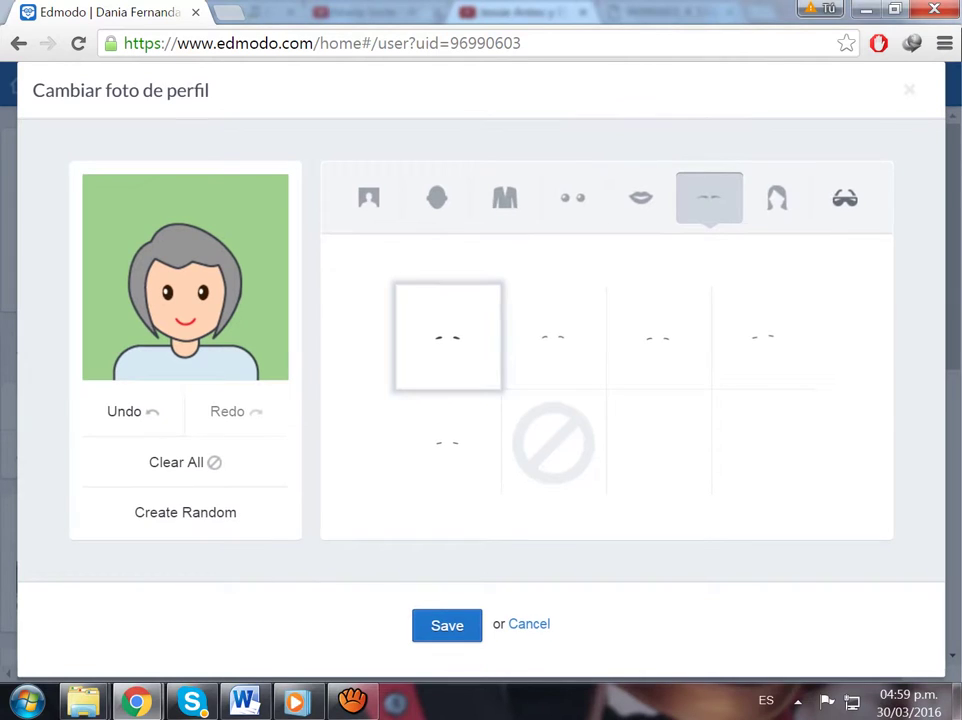
click(447, 337)
click(552, 337)
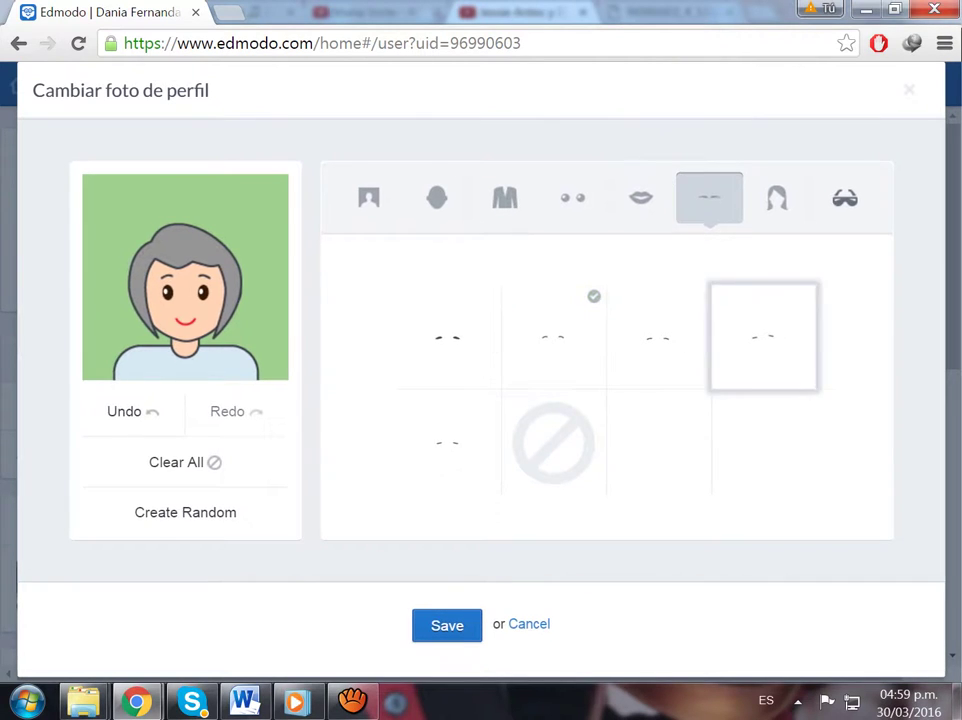
click(762, 337)
click(447, 443)
click(447, 337)
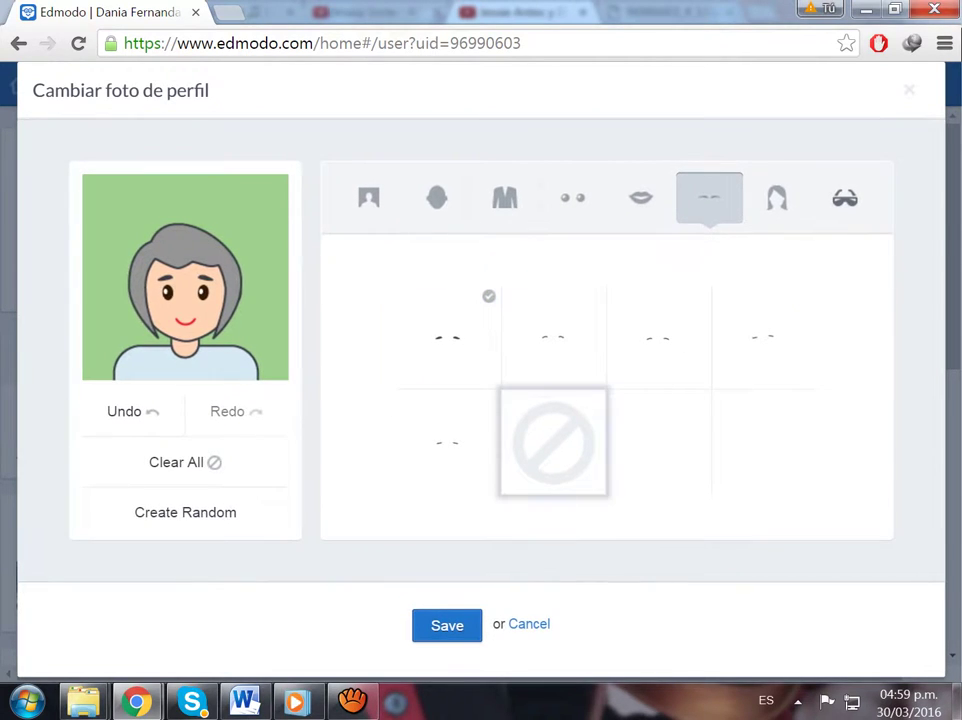
click(553, 442)
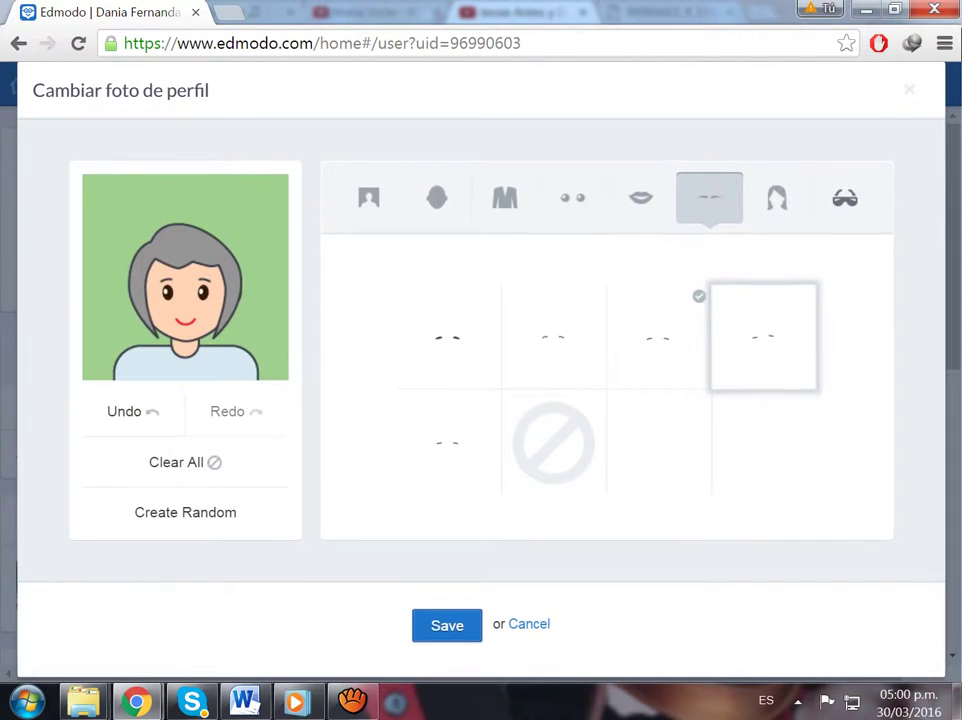
- Try the bun, short curly and short side-swept hairstyles on the avatar
click(777, 197)
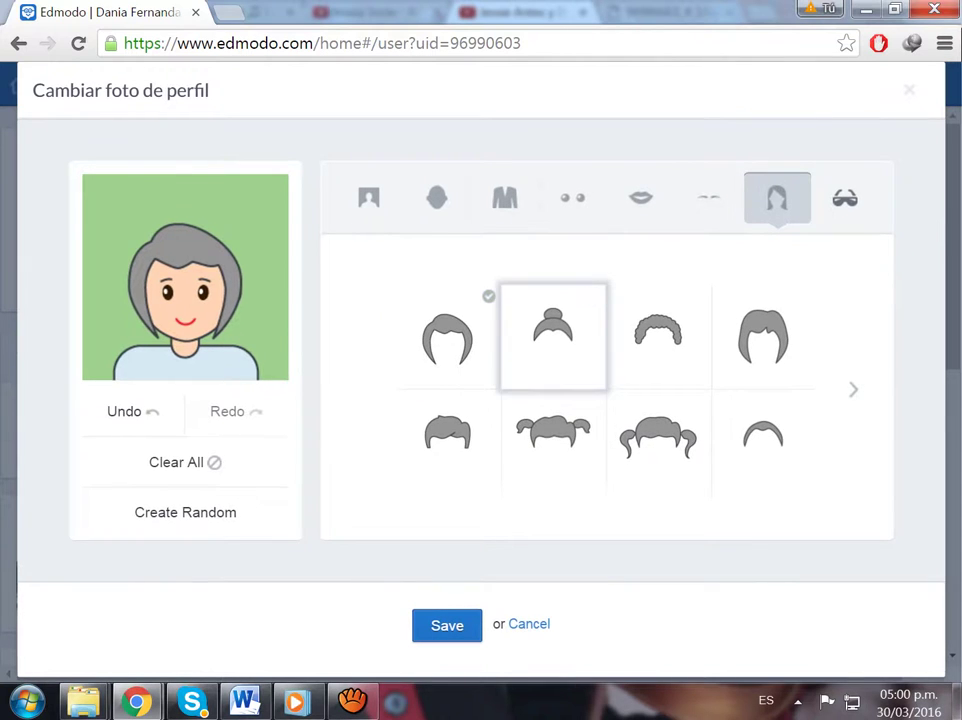
click(553, 330)
click(658, 330)
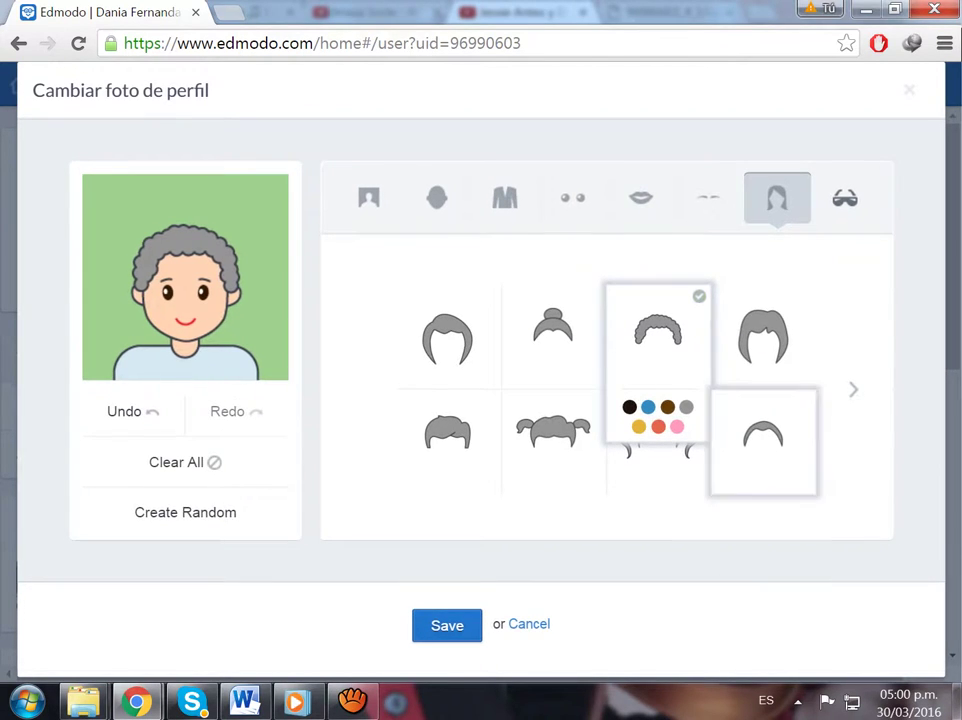
click(763, 436)
click(448, 436)
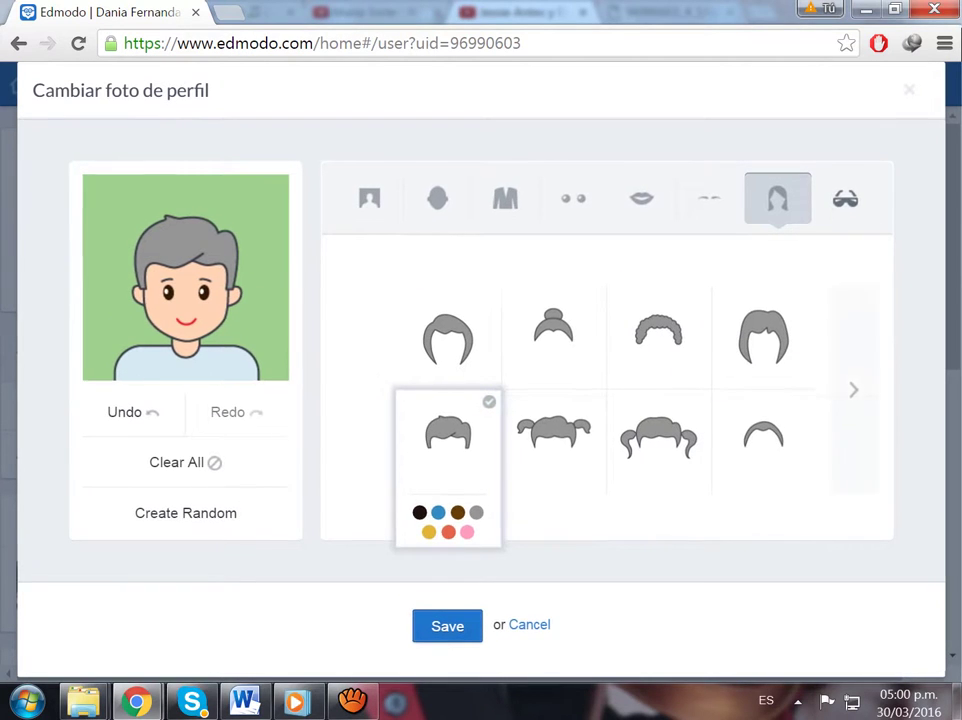
- Try hairstyles from the second set on the avatar, comparing the two long straight ones
click(853, 389)
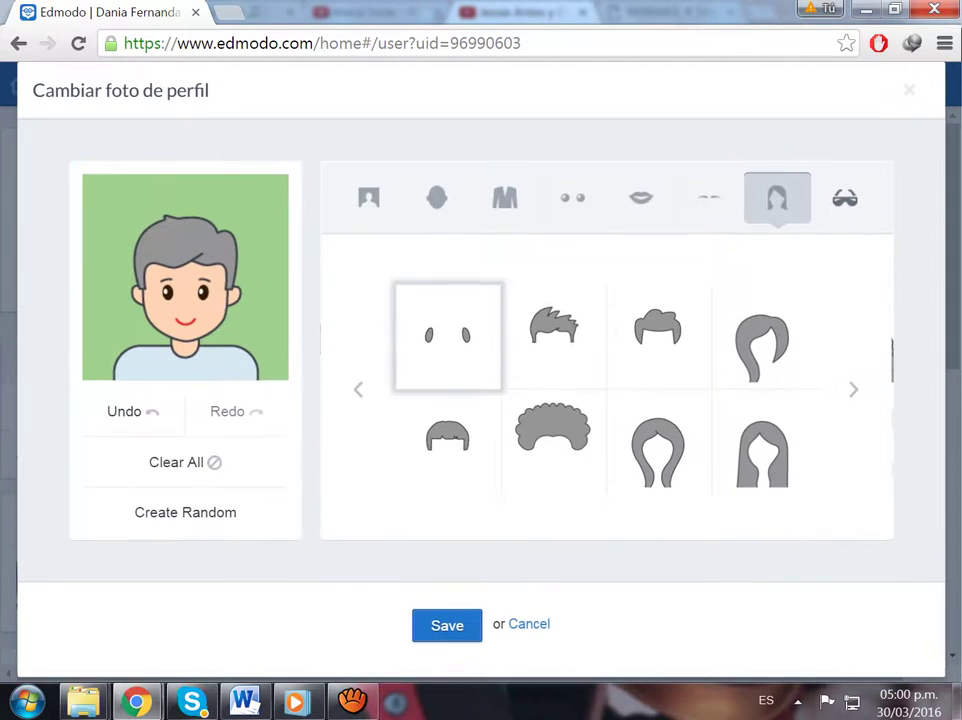
click(447, 335)
click(762, 440)
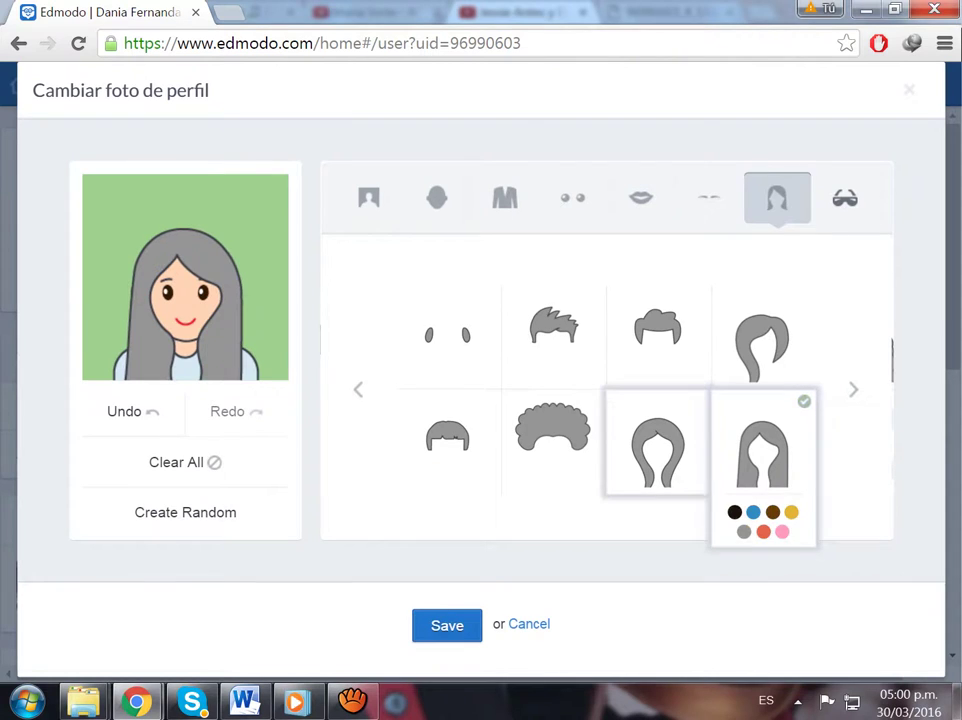
click(658, 440)
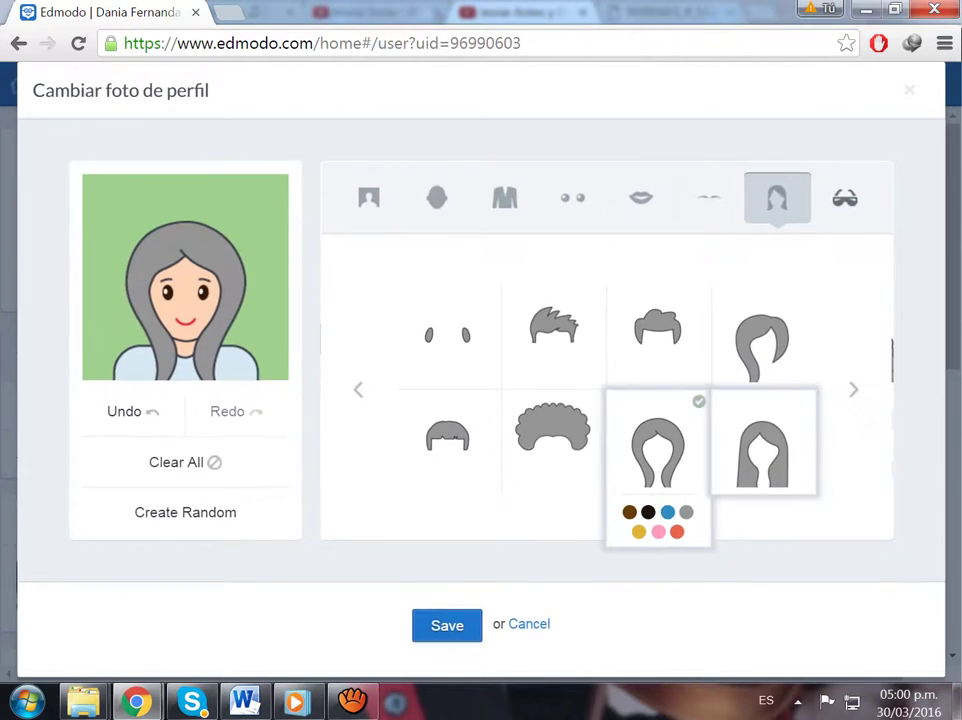
click(762, 440)
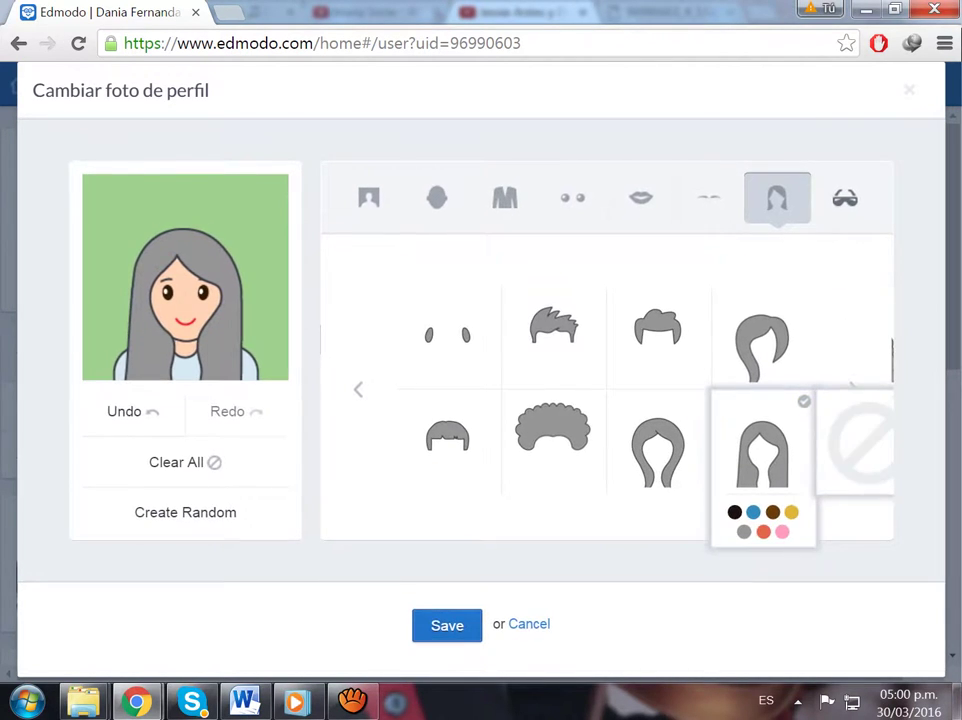
- Compare the hairstyles in the last set, choose the long wavy hair and color it brown
click(853, 390)
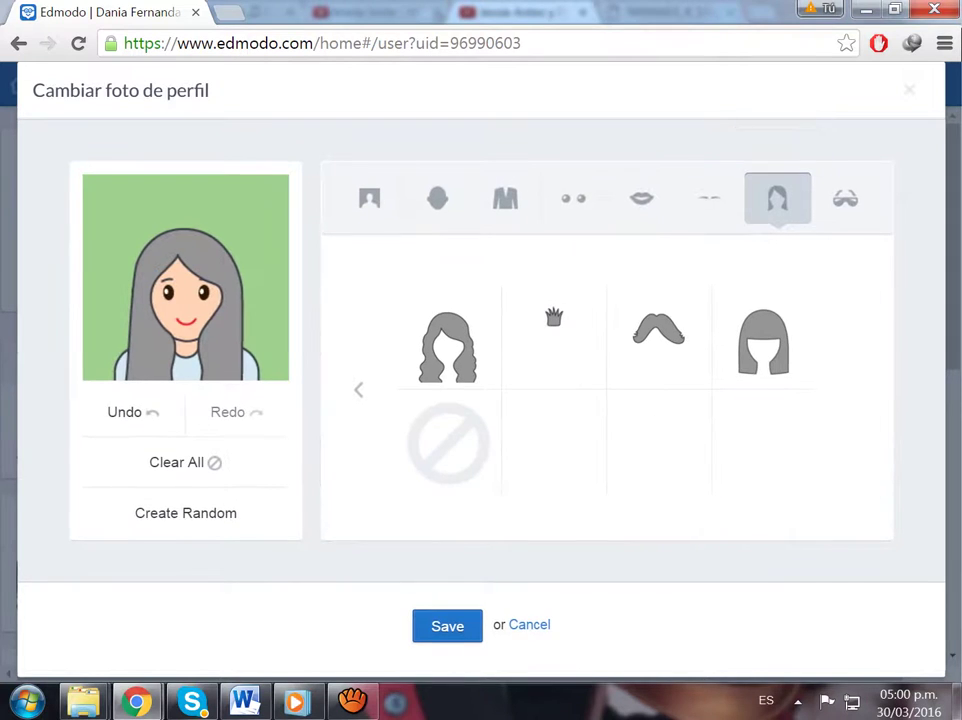
click(447, 345)
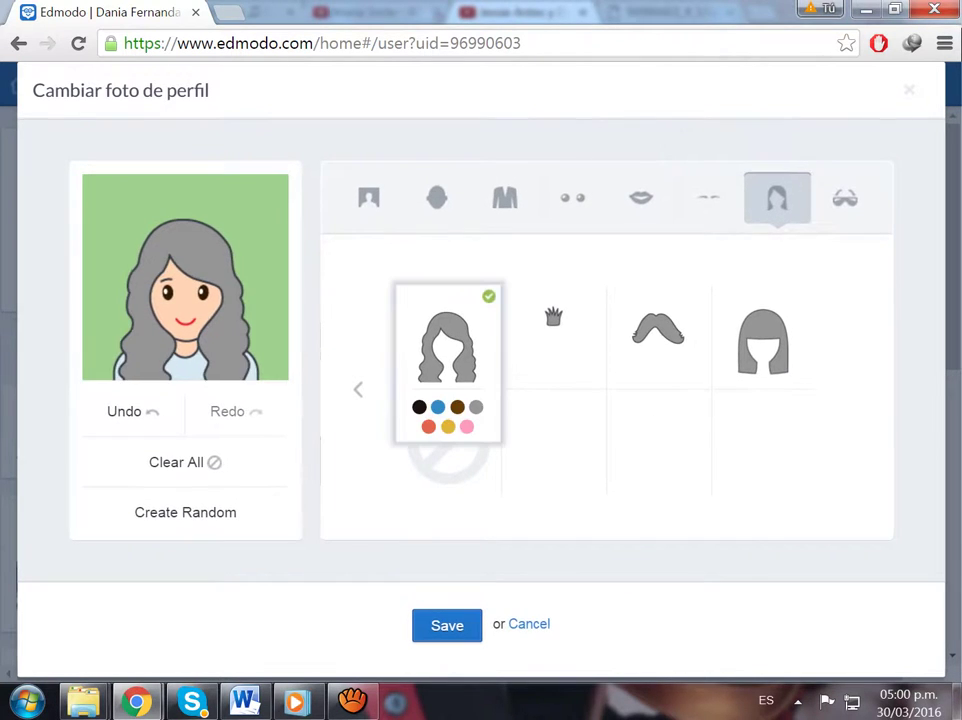
click(554, 330)
click(658, 330)
click(763, 340)
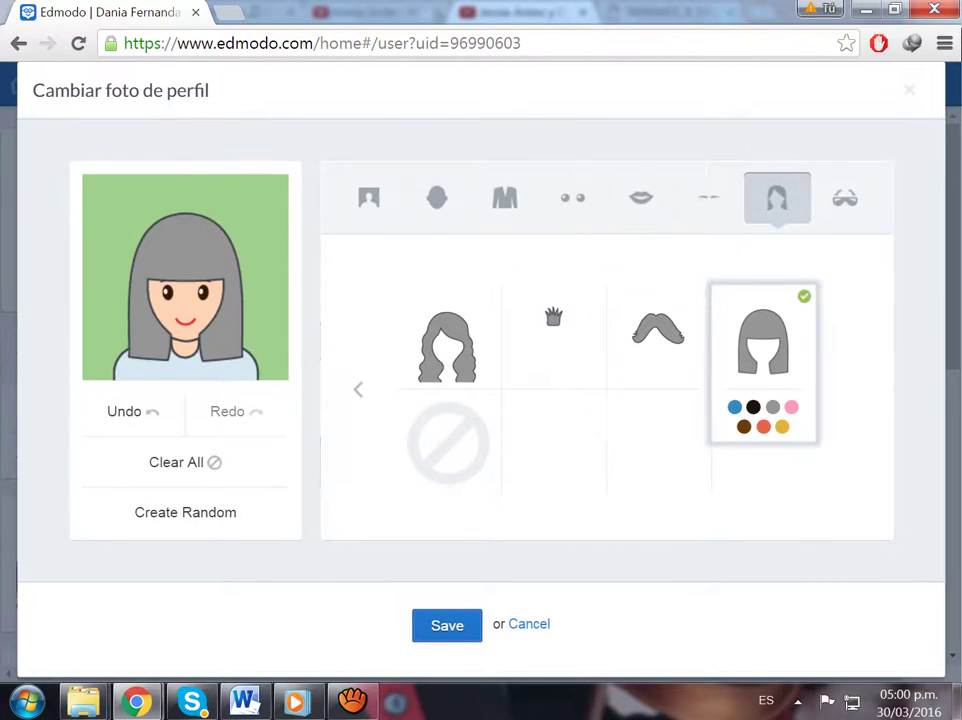
click(447, 345)
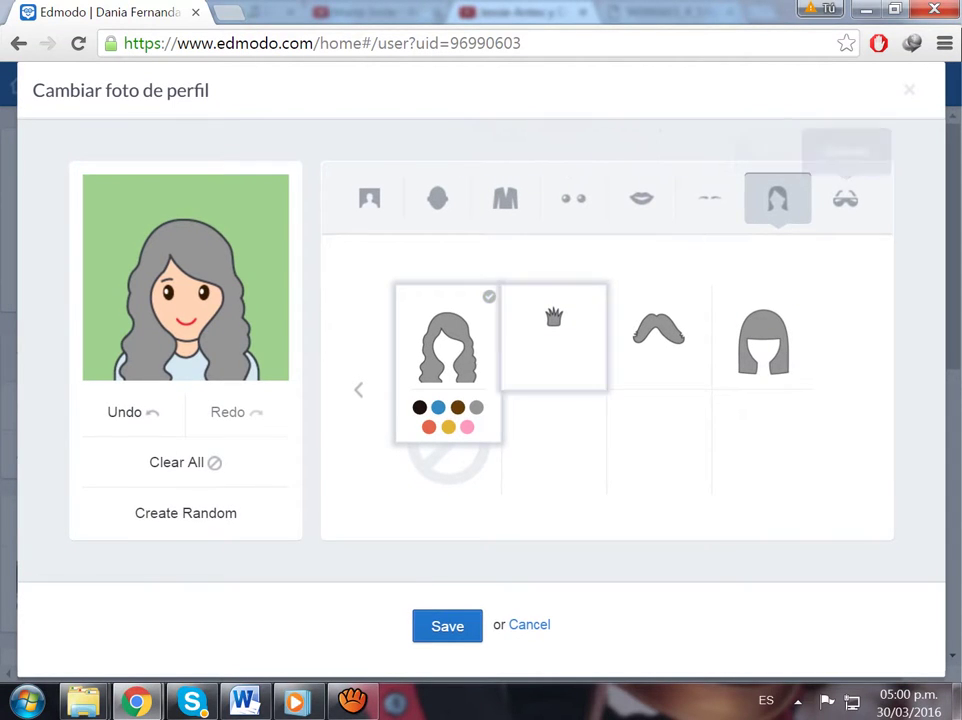
click(457, 406)
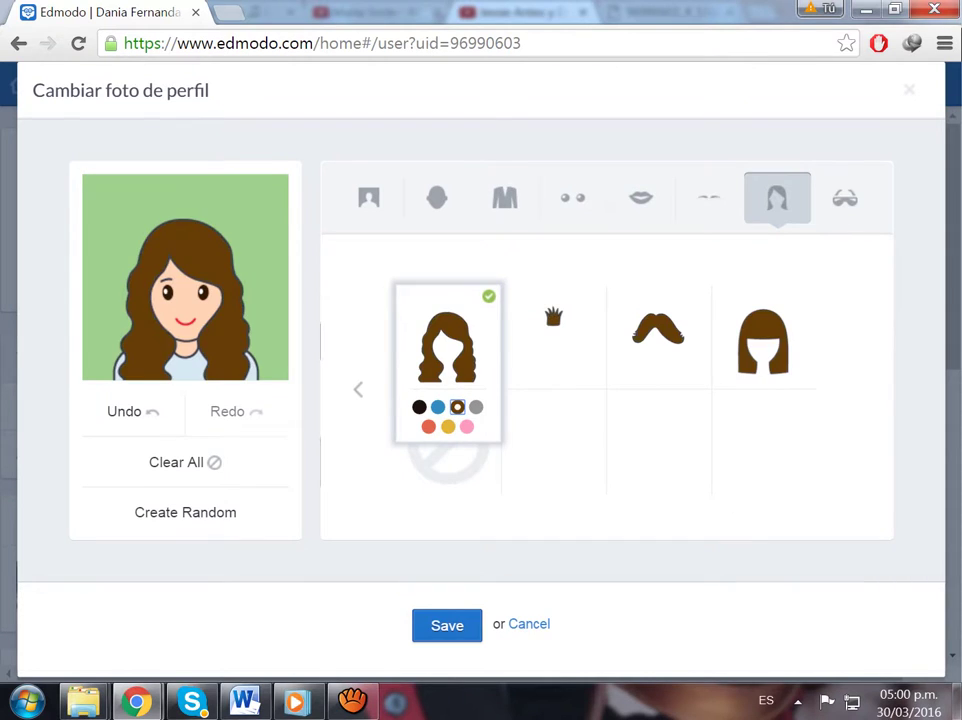
- Try the six glasses styles on the avatar and set it to wear no glasses
click(845, 198)
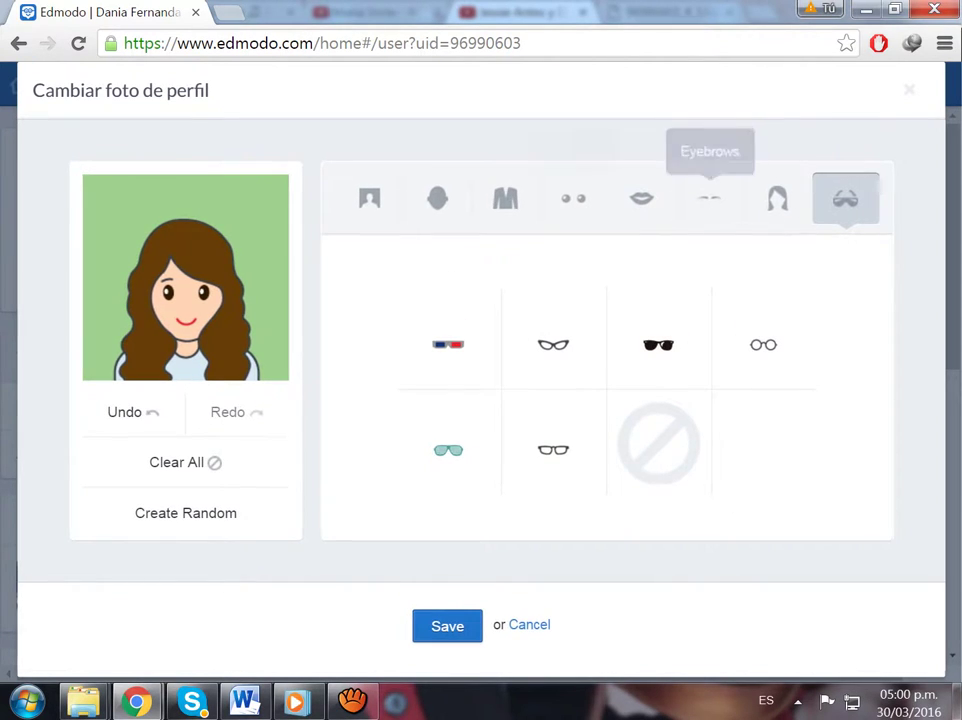
click(447, 344)
click(553, 344)
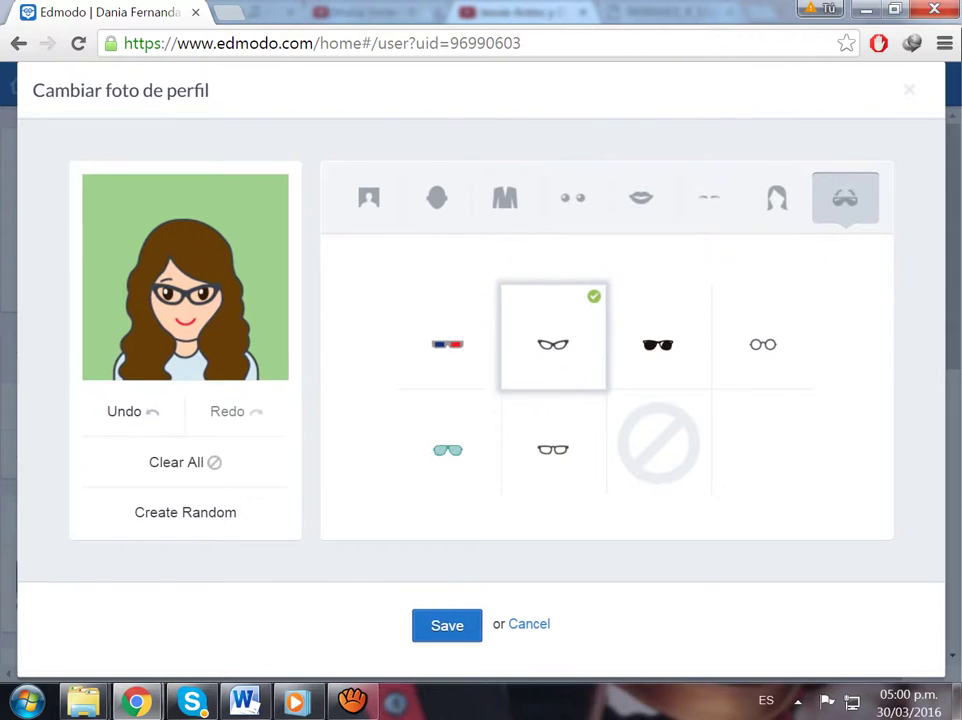
click(658, 344)
click(763, 344)
click(447, 449)
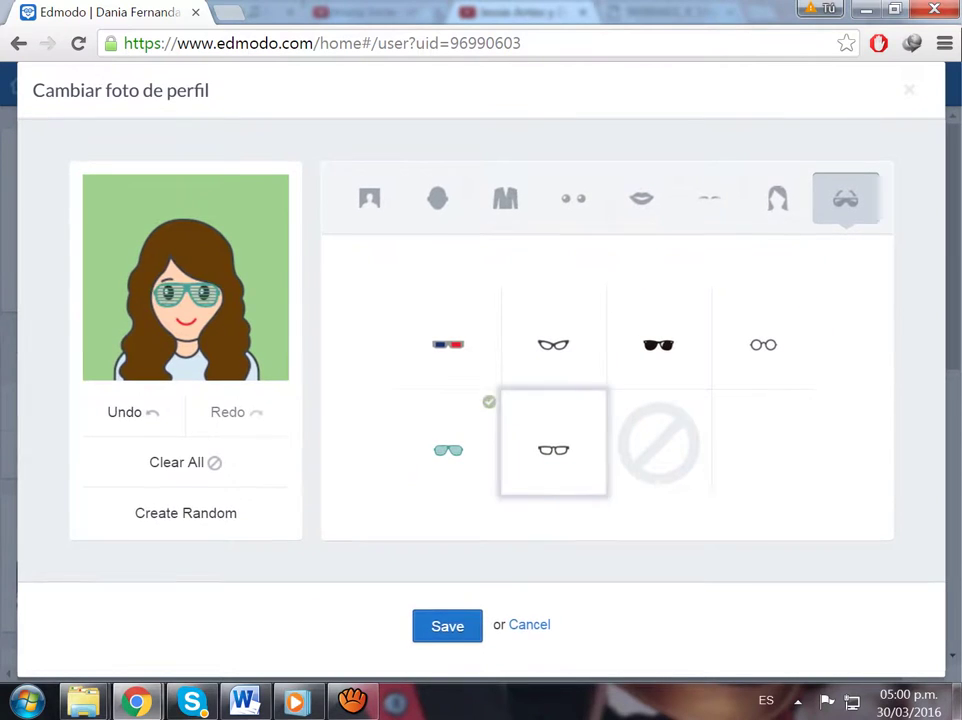
click(553, 449)
click(658, 442)
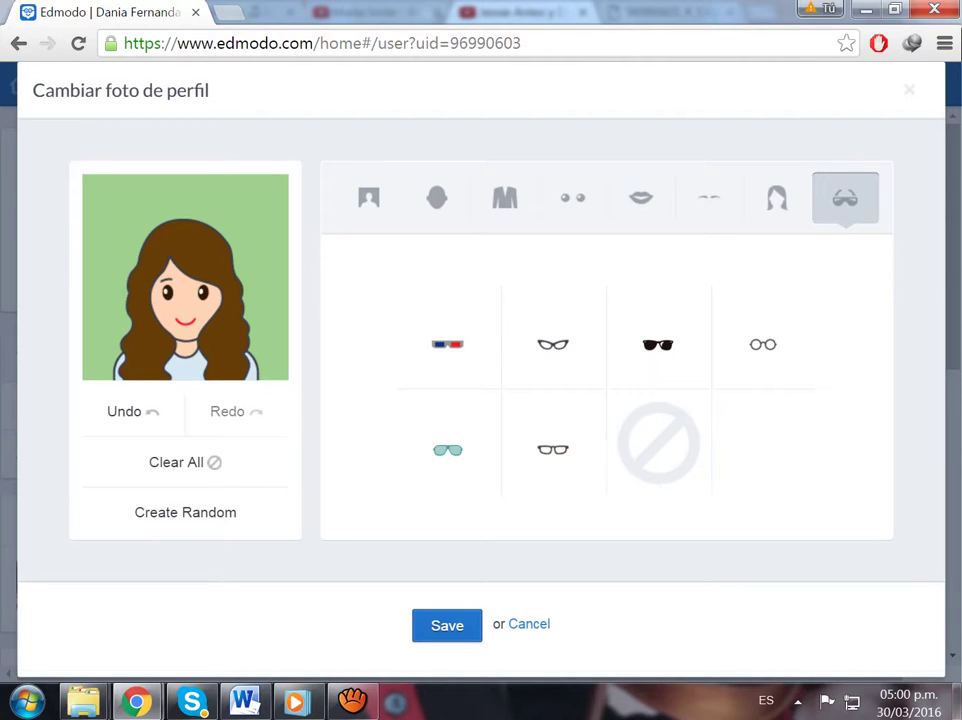
- Save the personalized avatar and update the profile picture with it
click(447, 625)
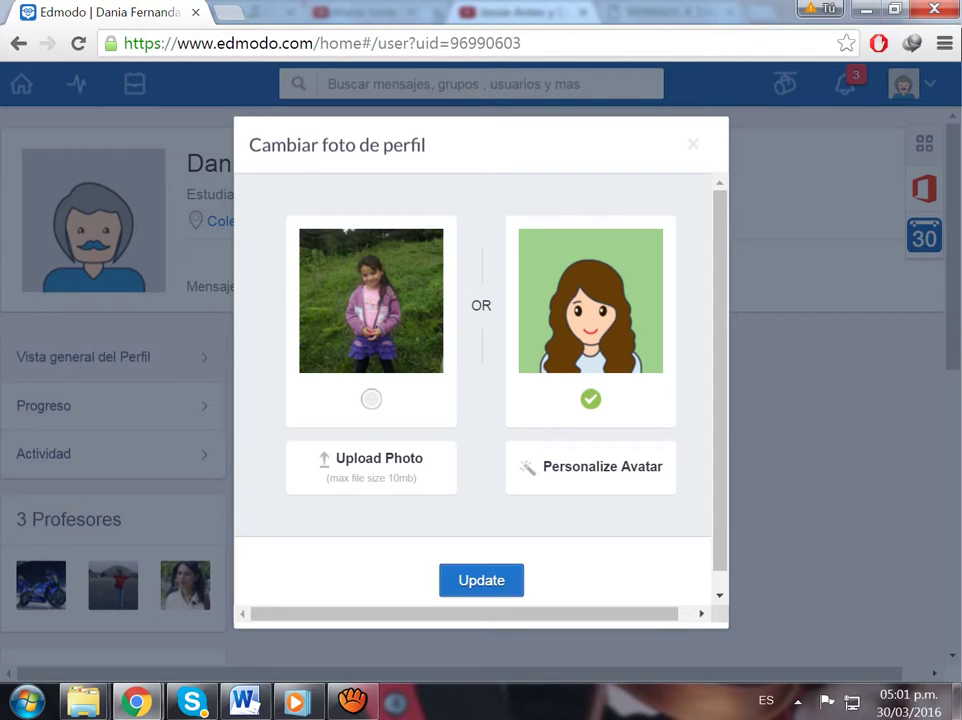
click(481, 580)
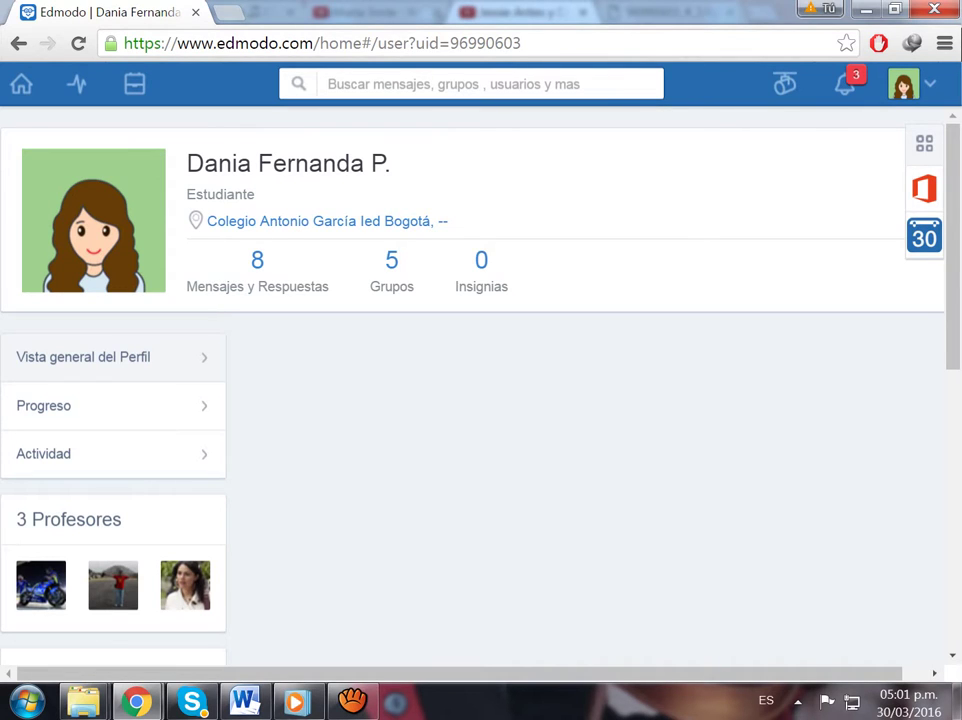
- Switch to aTube Catcher and close its start window to reach the screen recording options
click(352, 701)
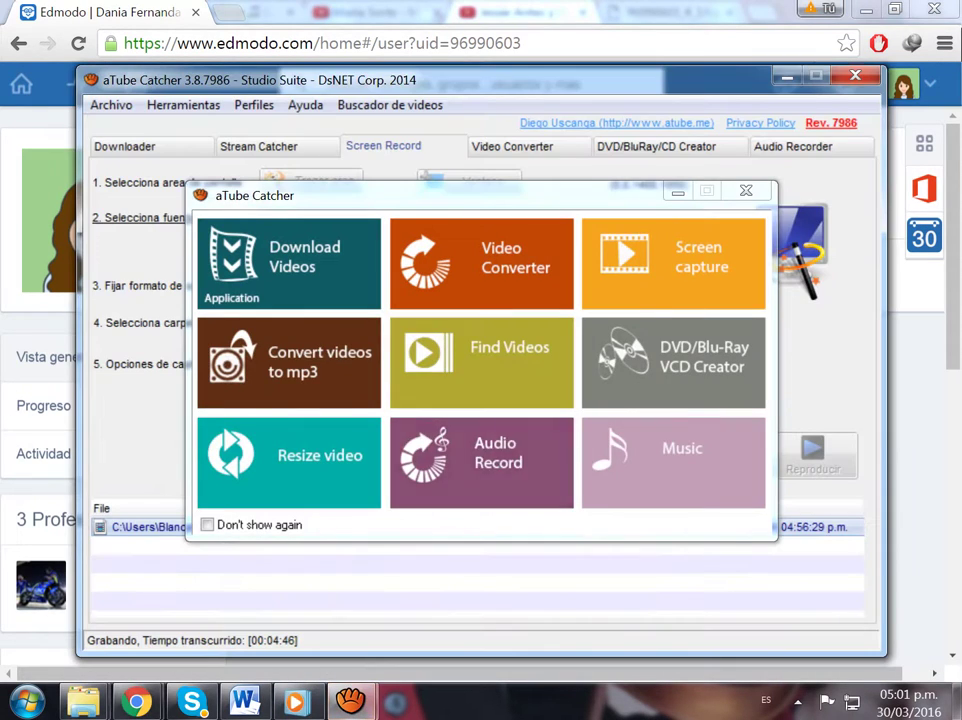
click(746, 190)
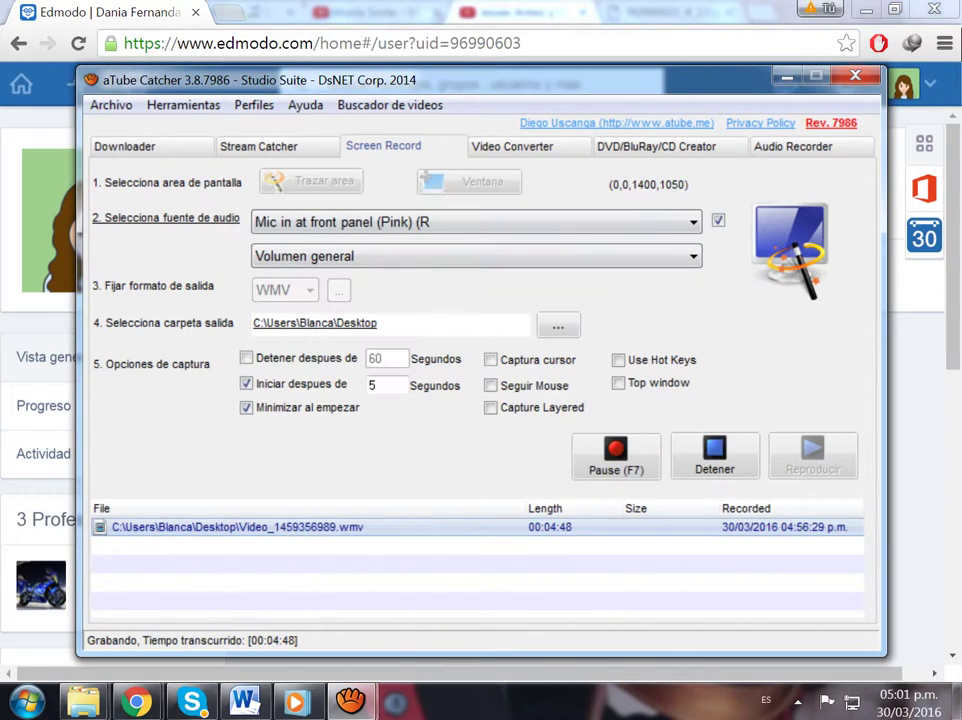